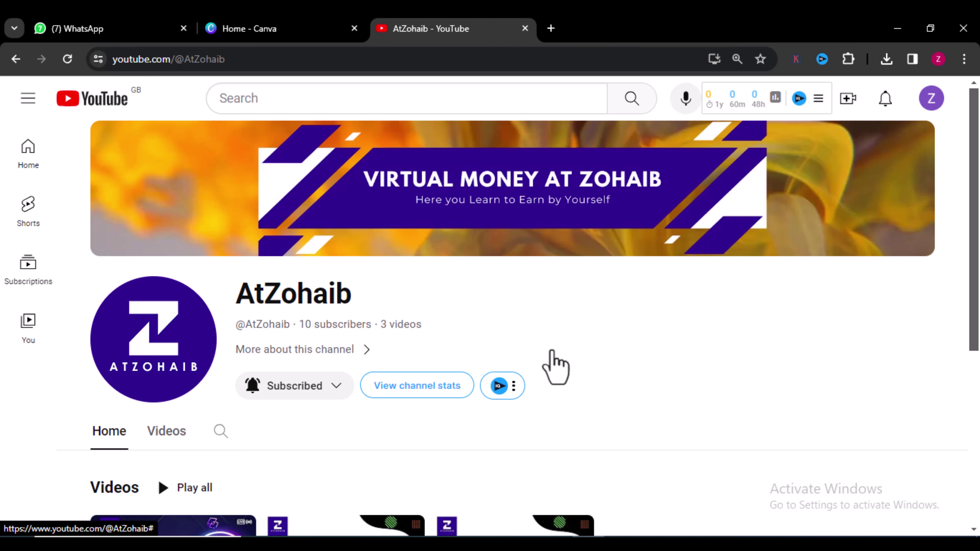
Switch to the Canva home page and create a new blank Logo design.
left_click(284, 31)
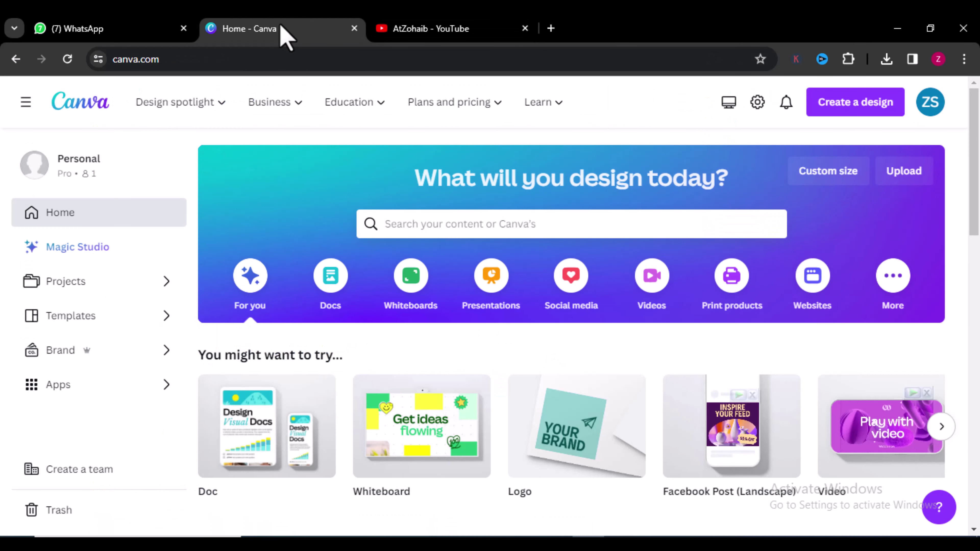
left_click(275, 107)
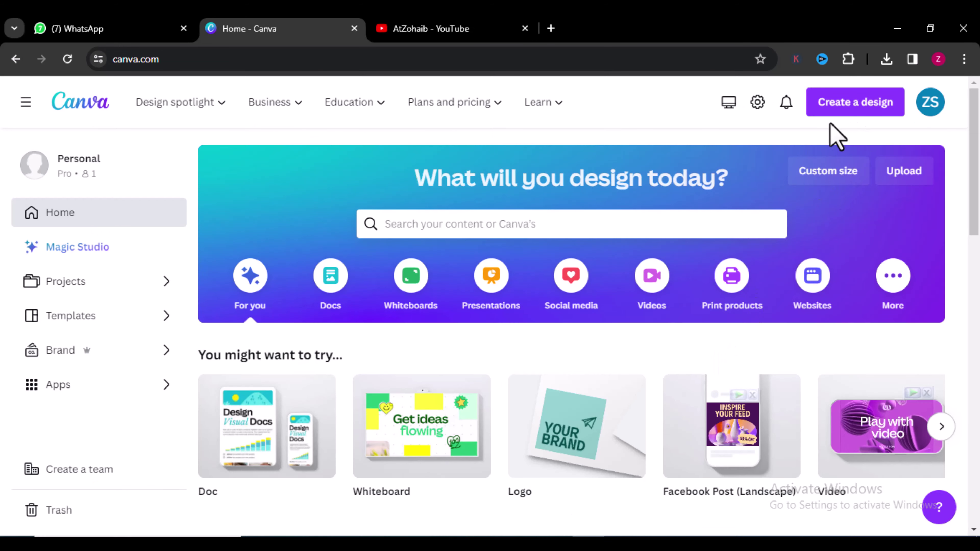
left_click(834, 112)
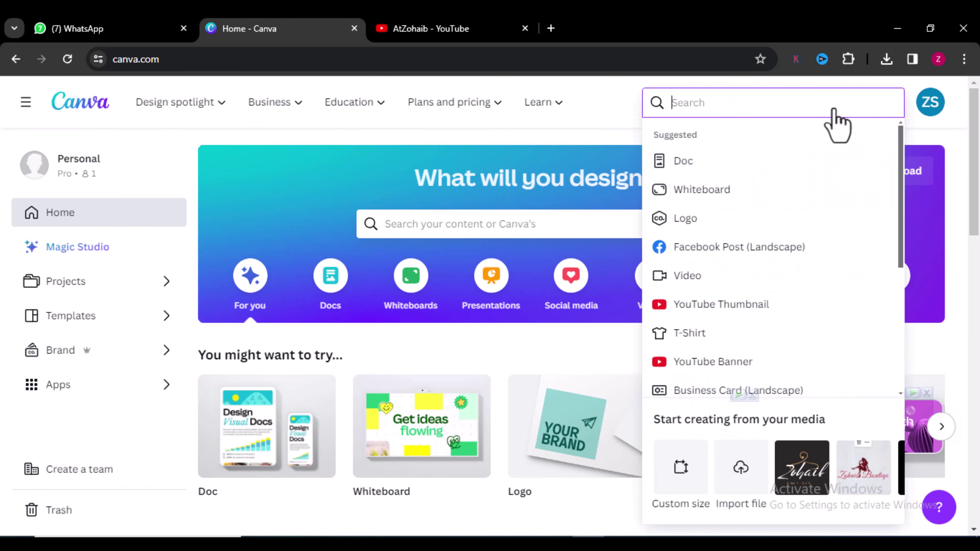
left_click(864, 112)
left_click(865, 112)
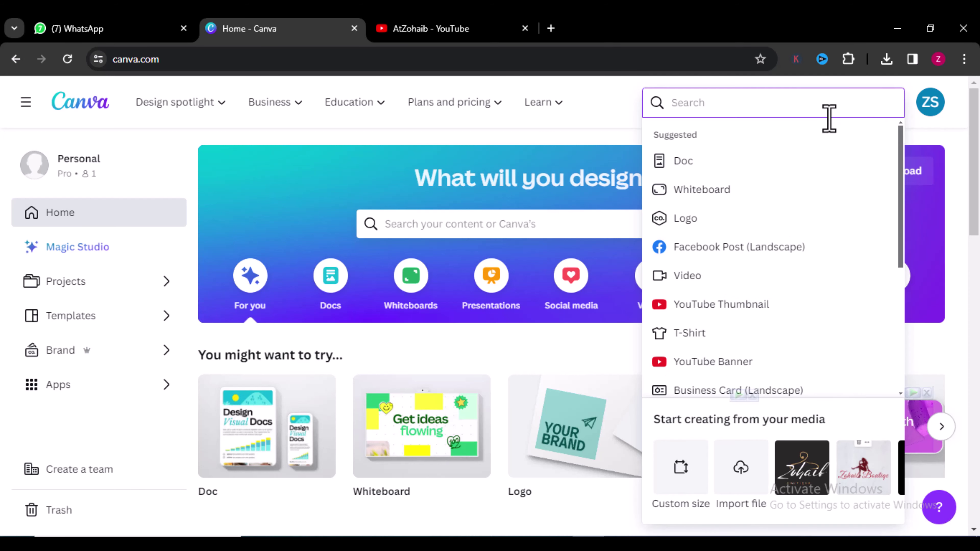
left_click(696, 222)
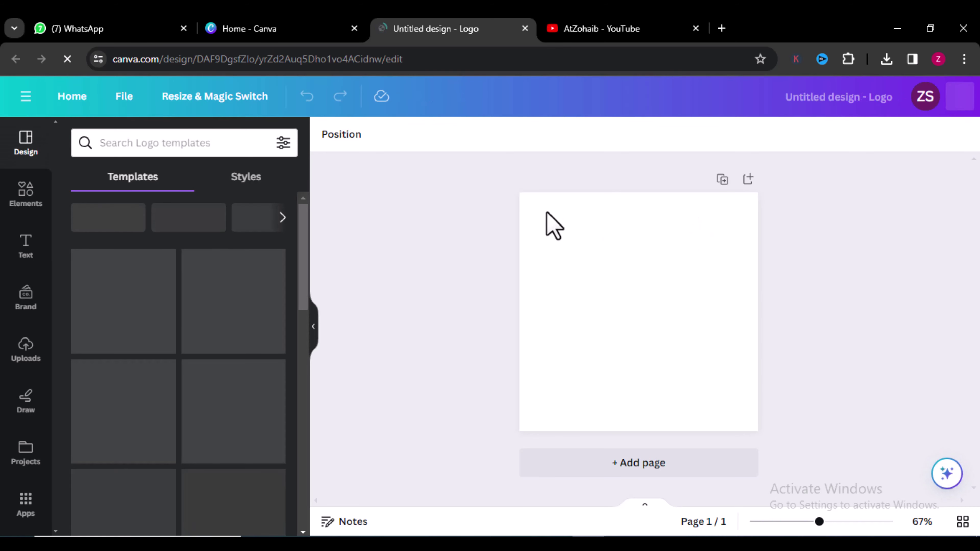
left_click(538, 216)
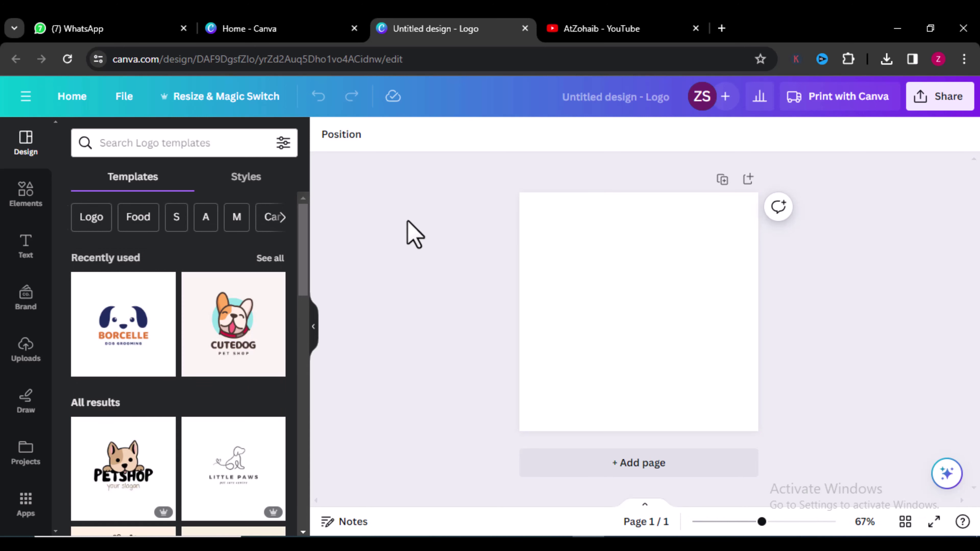
Search the logo templates for "gift shop logo".
left_click(253, 140)
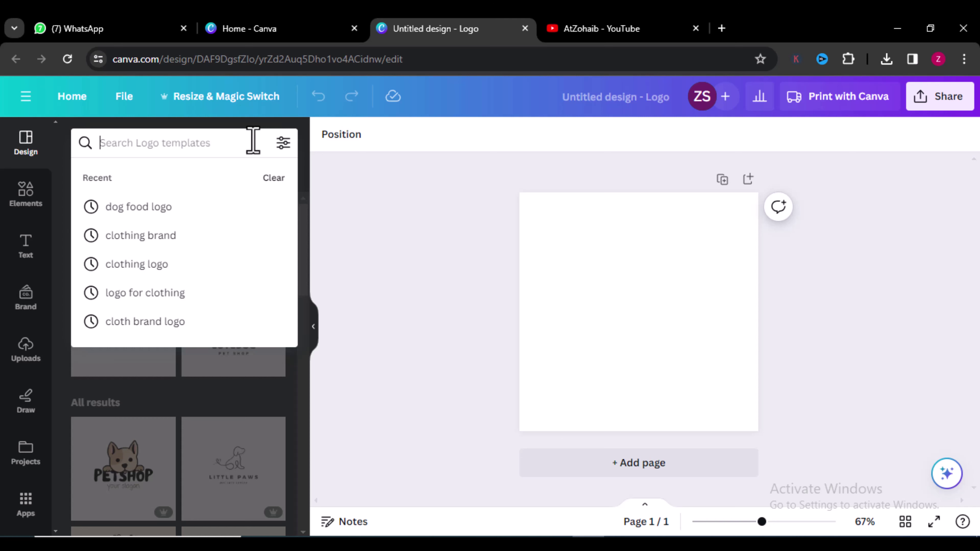
type("gift")
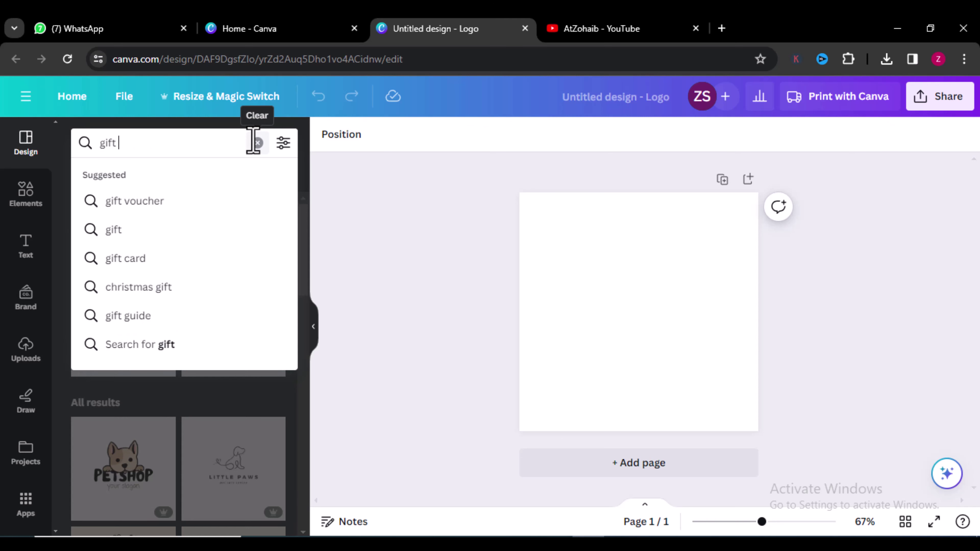
type(" log")
key("BackSpace")
key("BackSpace")
key("BackSpace")
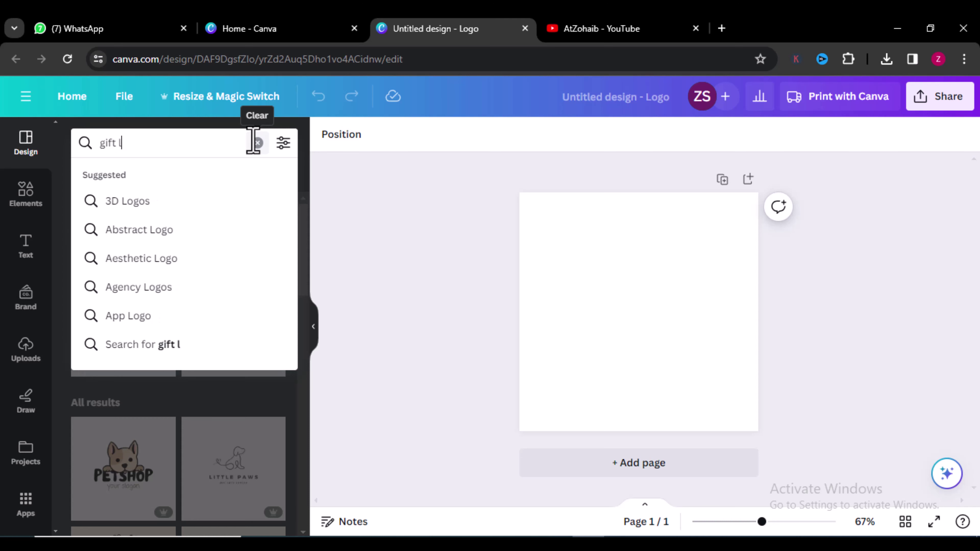
type("shop logo")
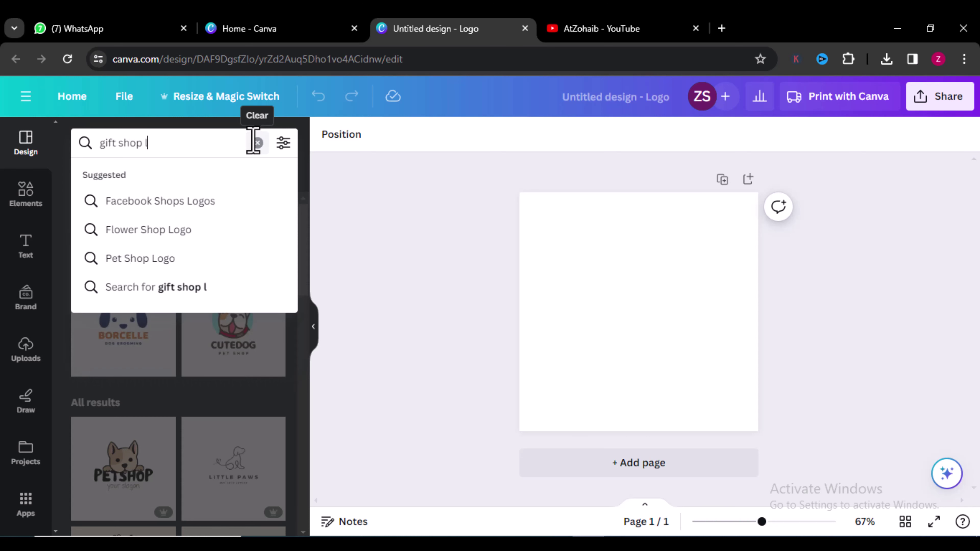
key("Return")
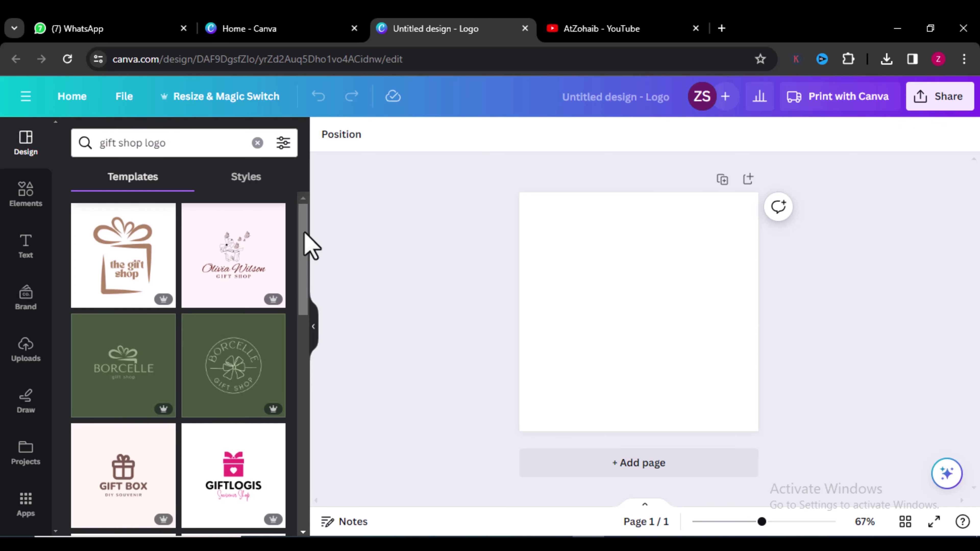
Apply the black-background page of the Neon Light Gift Store Logo template to the blank page.
left_click_drag(305, 231, 301, 386)
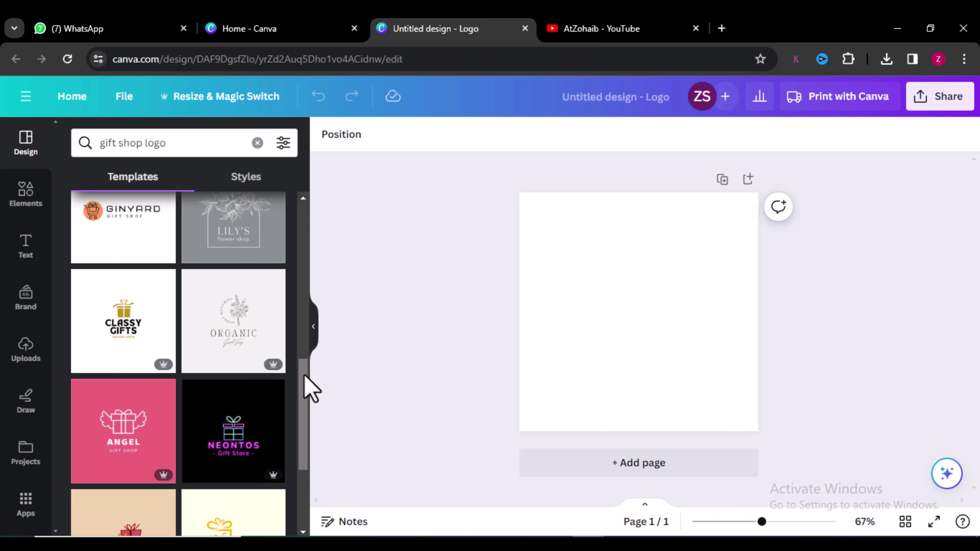
left_click_drag(310, 390, 310, 420)
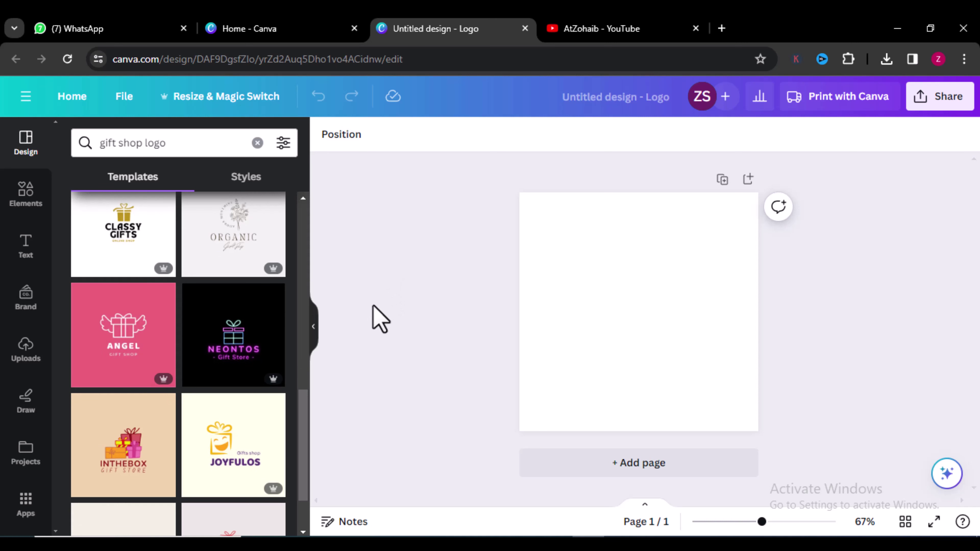
mouse_move(243, 331)
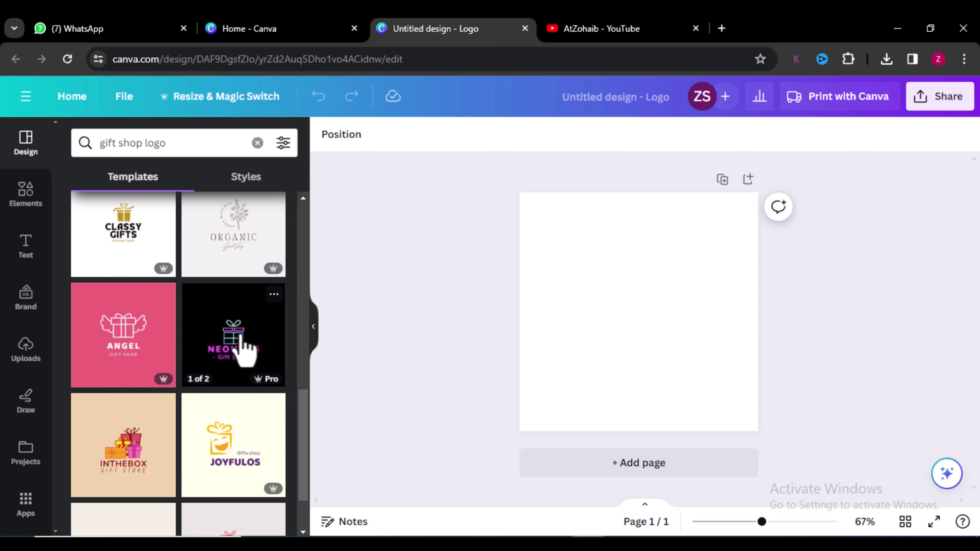
left_click(243, 349)
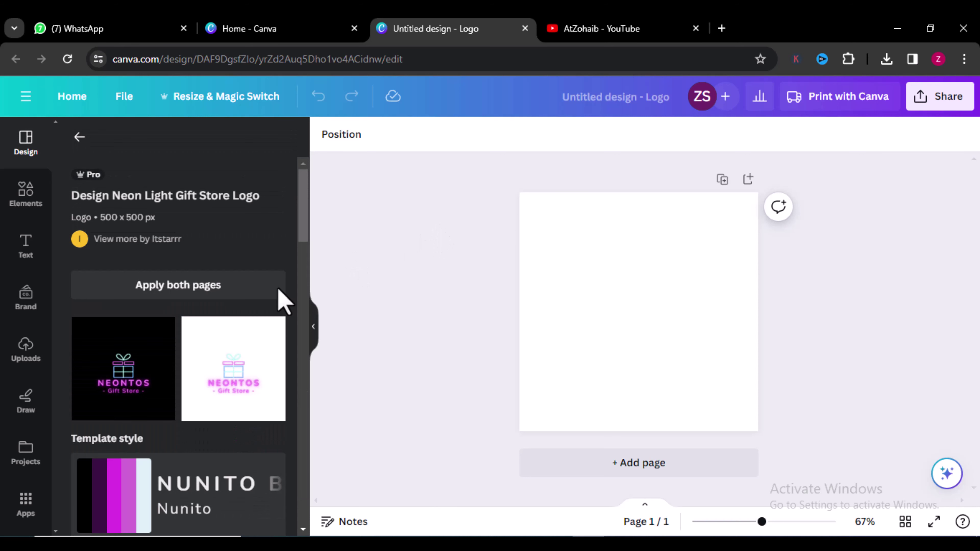
left_click(105, 383)
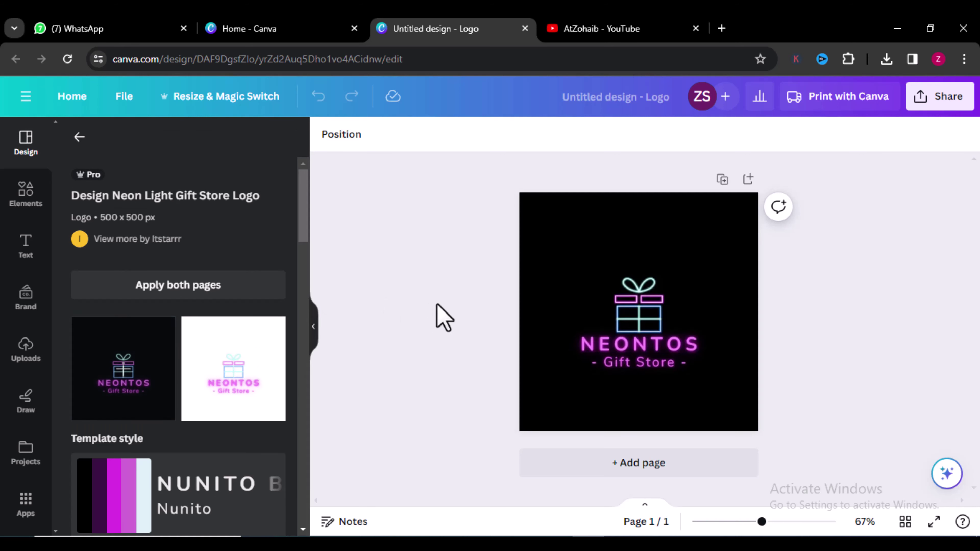
Replace the NEONTOS title in the neon logo with the owner's first name in capitals.
left_click(602, 292)
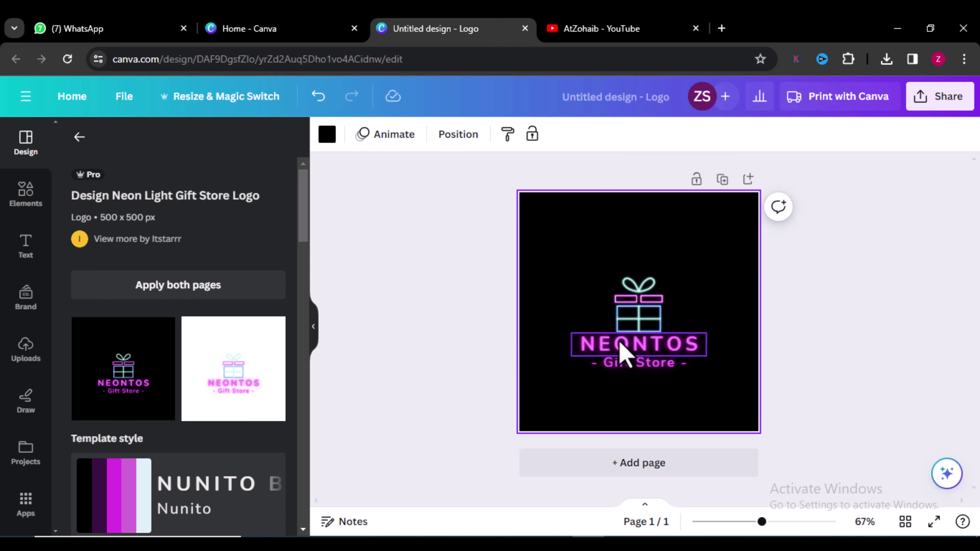
left_click(617, 351)
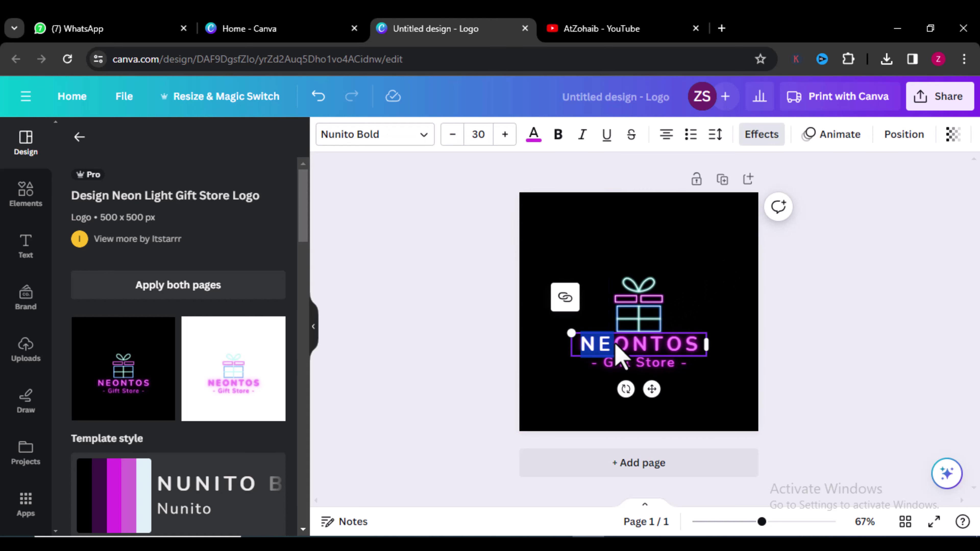
double_click(617, 345)
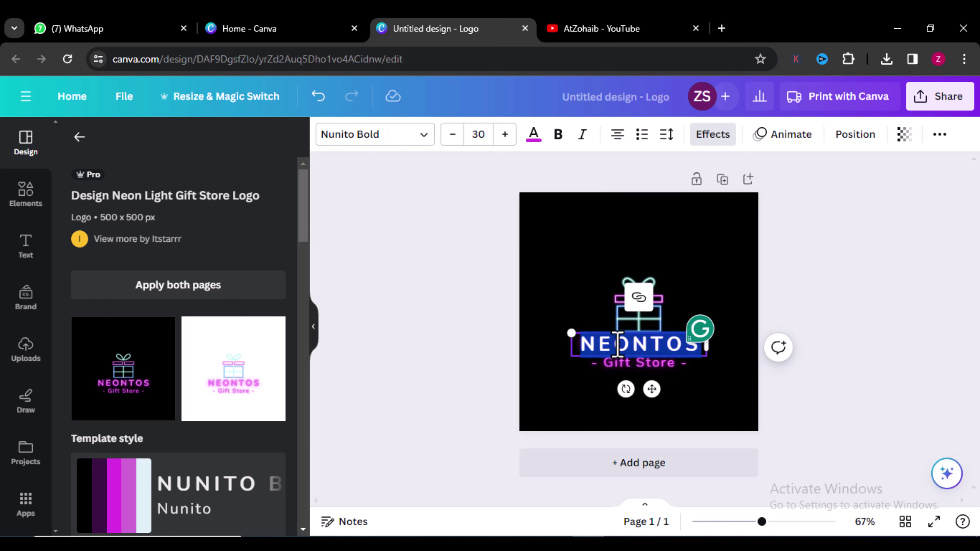
type("ZOHAIB")
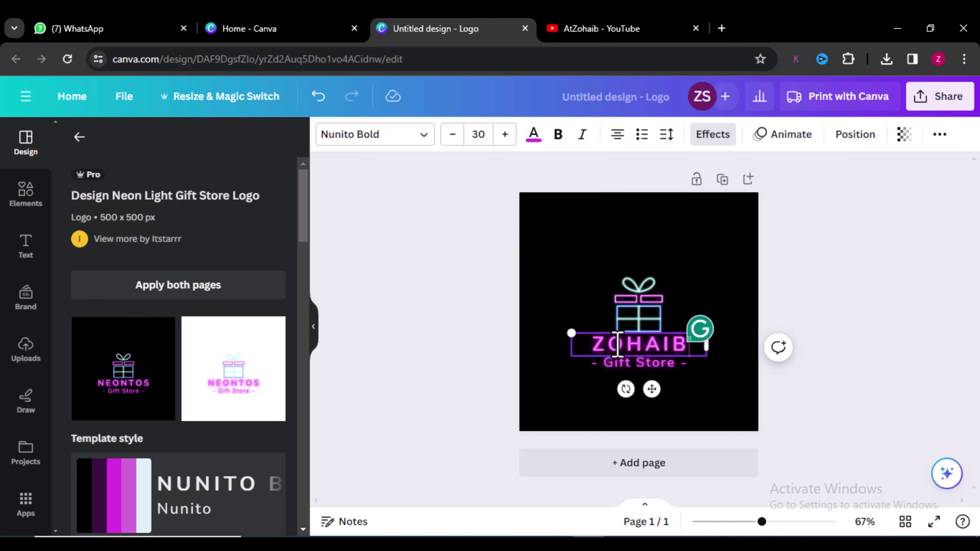
left_click(592, 403)
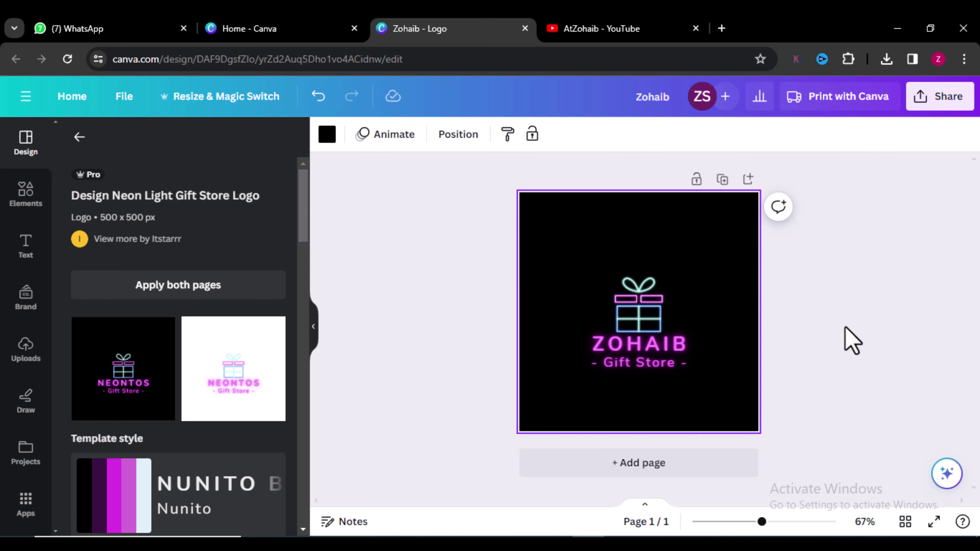
Add a second page and apply the light-background version of the Beige Brown Illustrative Love Gift Shop Logo template to it.
left_click(605, 469)
left_click(415, 306)
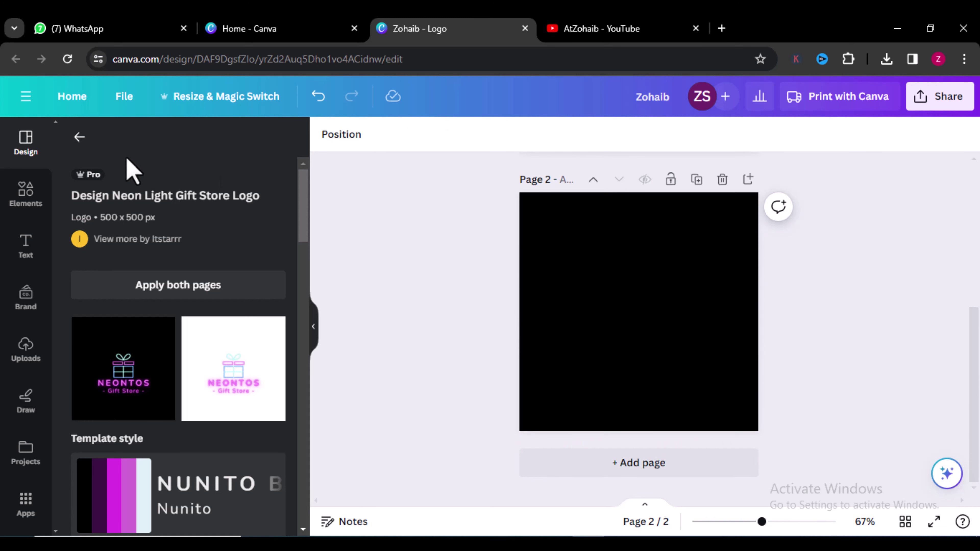
left_click(79, 146)
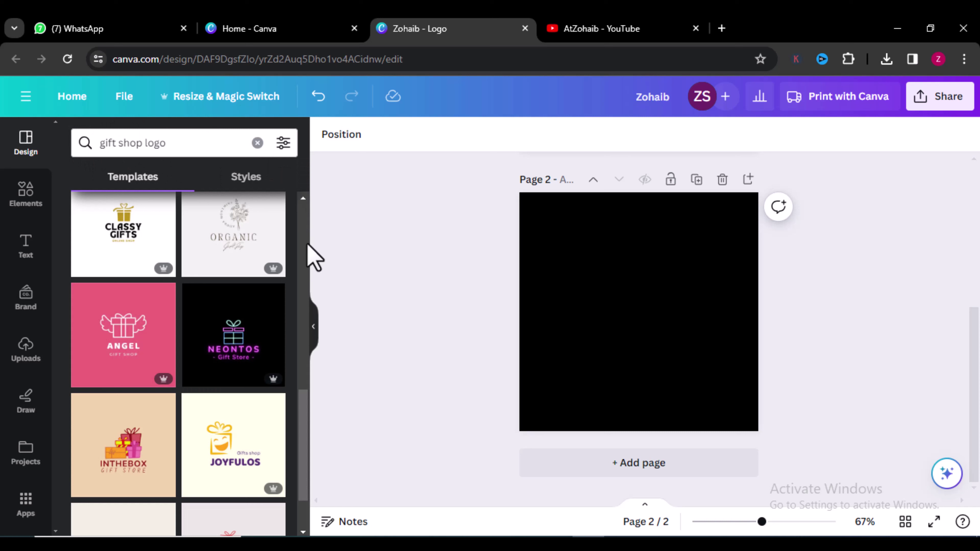
scroll(308, 434, "down", 3)
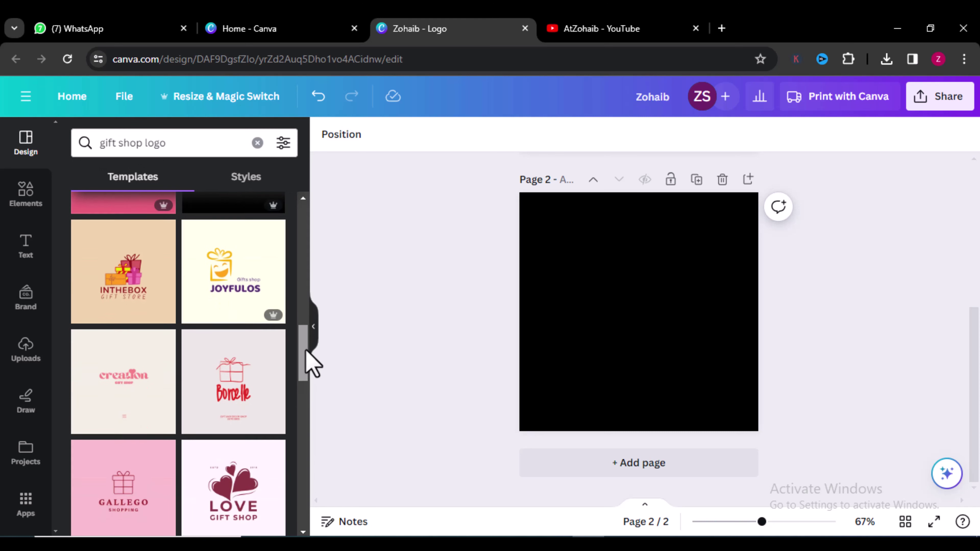
scroll(311, 365, "down", 3)
scroll(310, 367, "down", 4)
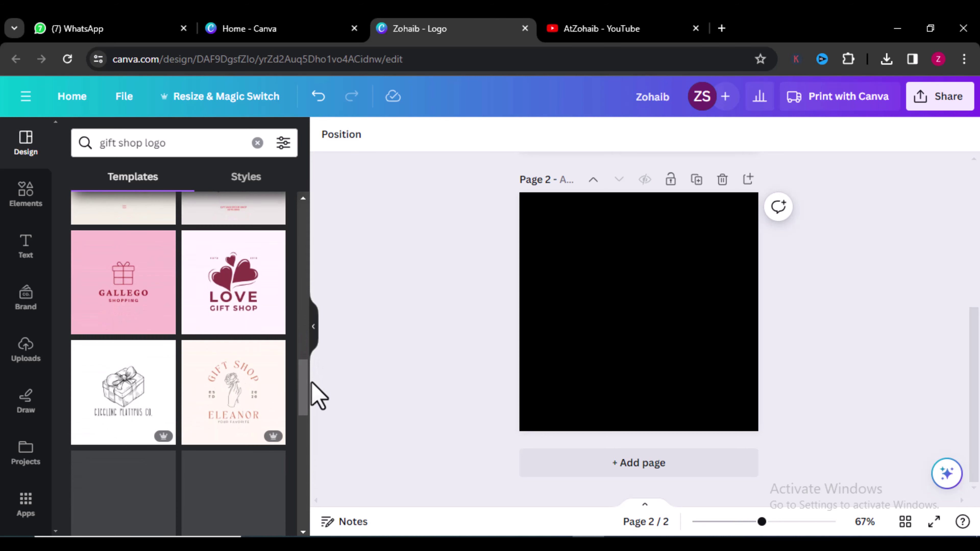
left_click(222, 276)
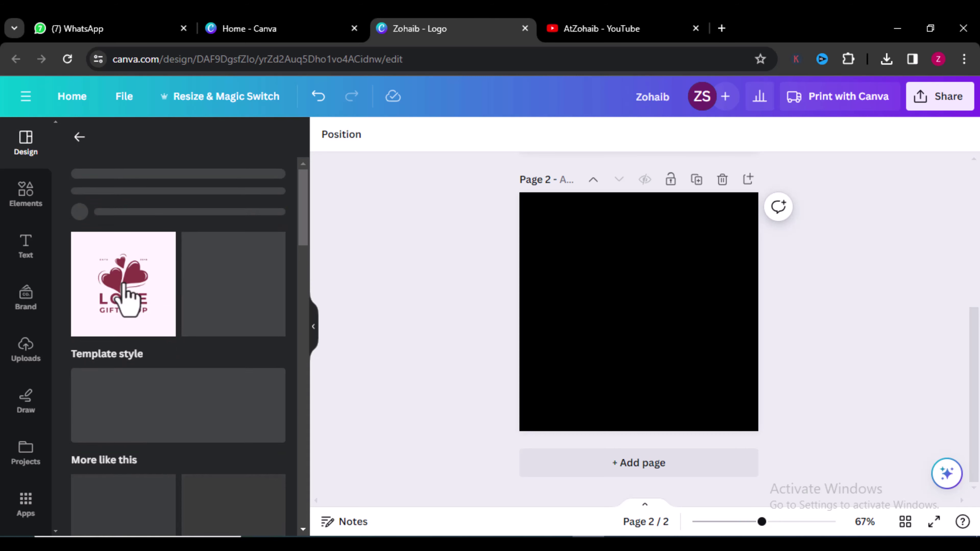
left_click(159, 378)
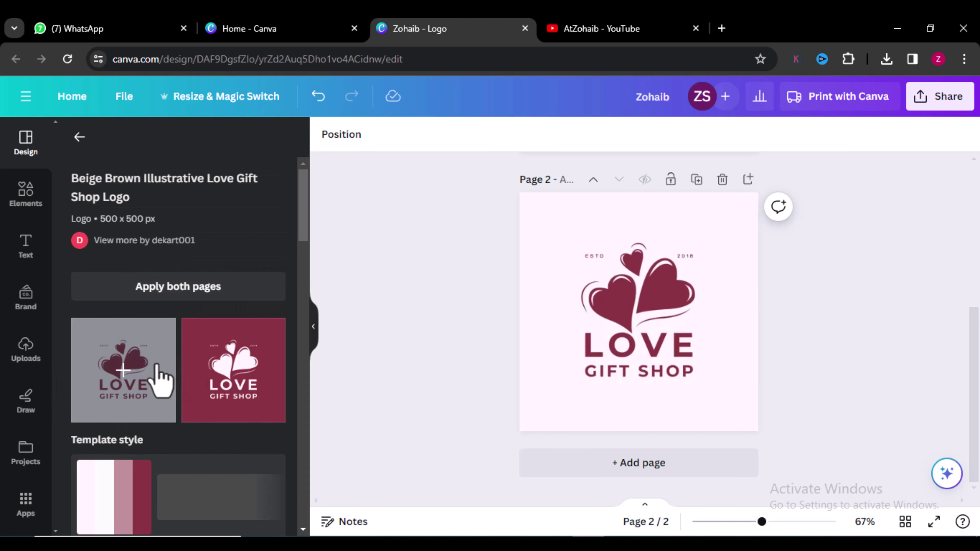
Replace the word LOVE in the hearts logo on page 2 with the owner's first name in capitals.
left_click(587, 301)
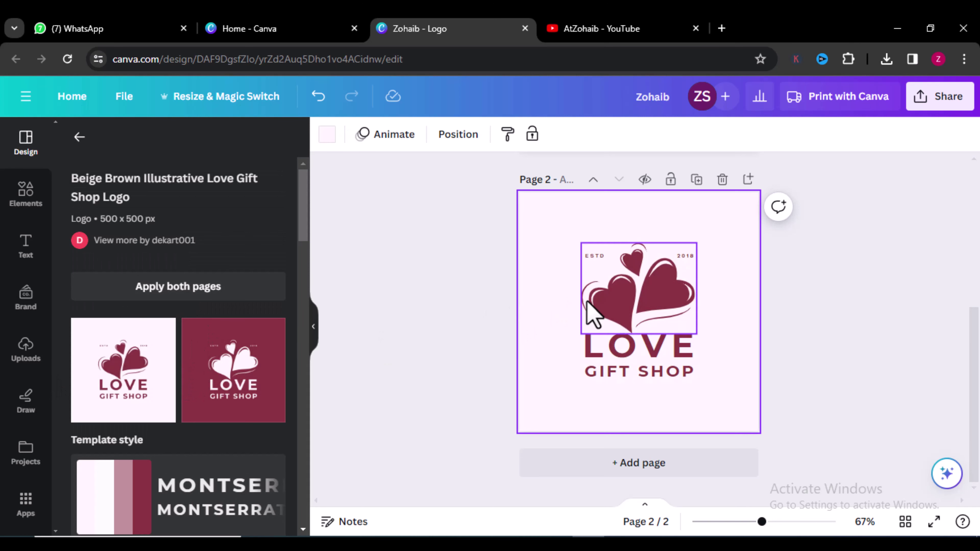
double_click(630, 350)
type("Z")
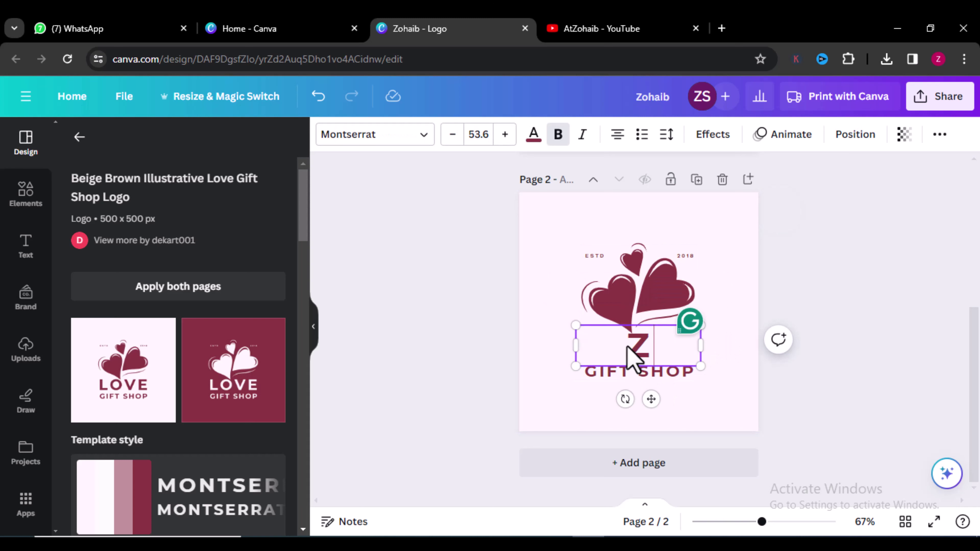
type("OHAIB")
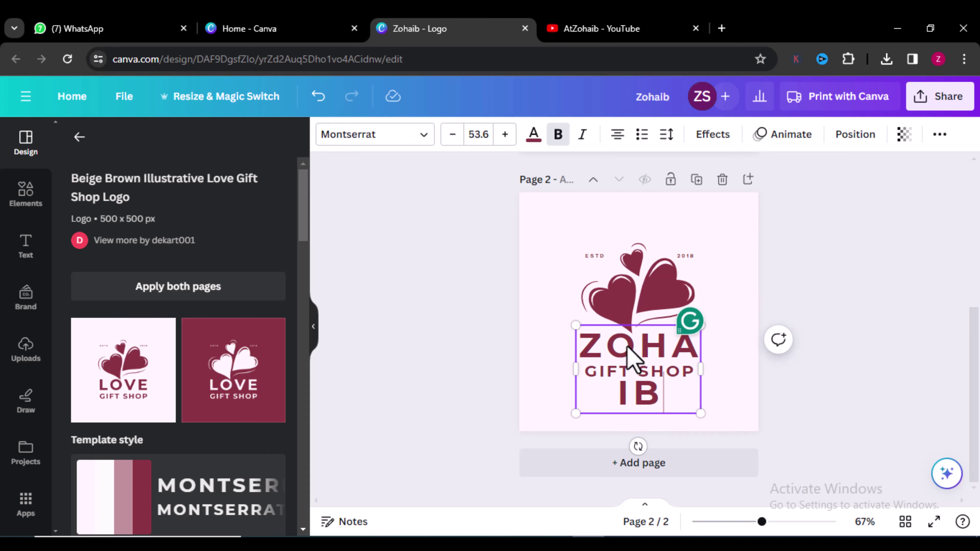
Reduce the font size of the whole name text on page 2 to 37.6 so that it fits on one line.
key("ctrl+a")
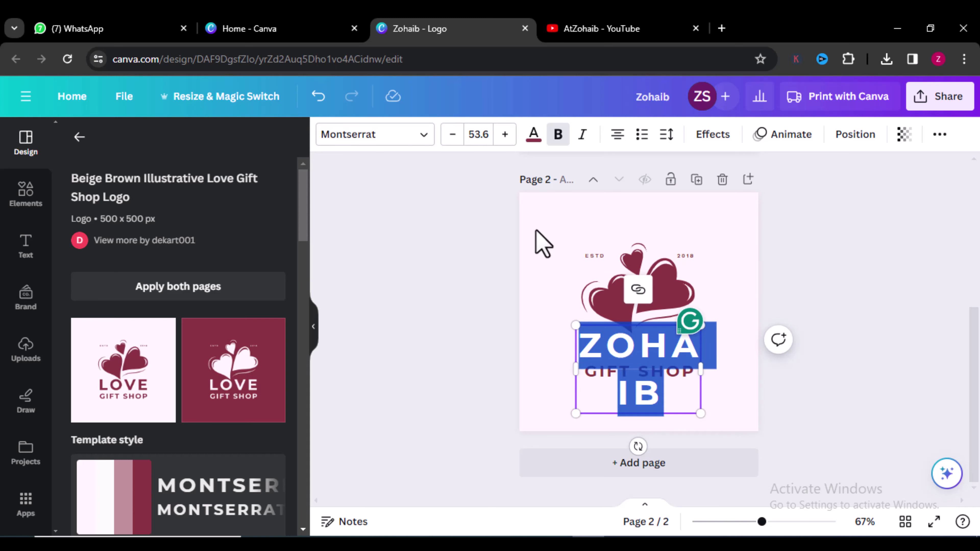
left_click(451, 135)
left_click(451, 134)
left_click(451, 134)
left_click(450, 134)
left_click(450, 134)
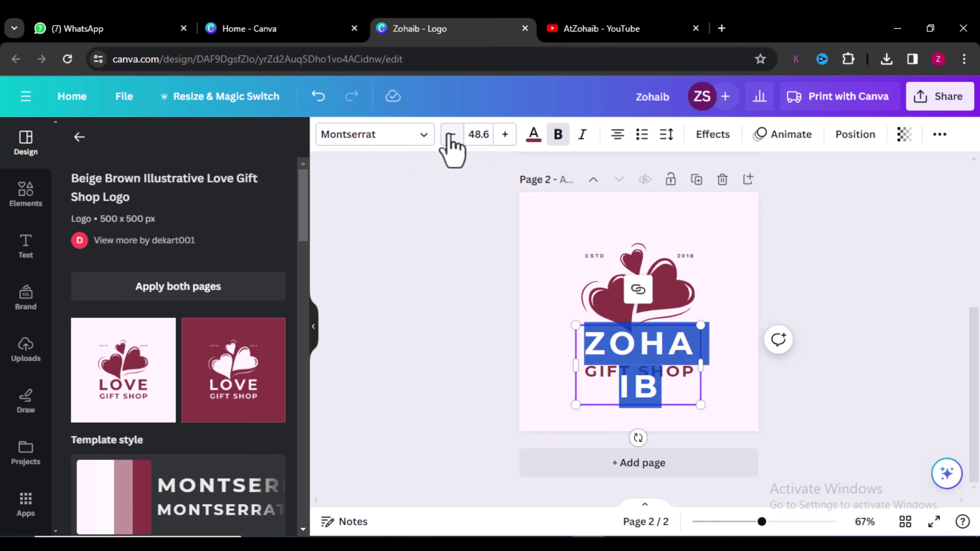
left_click(450, 134)
left_click(451, 134)
left_click(450, 135)
left_click(451, 134)
left_click(451, 134)
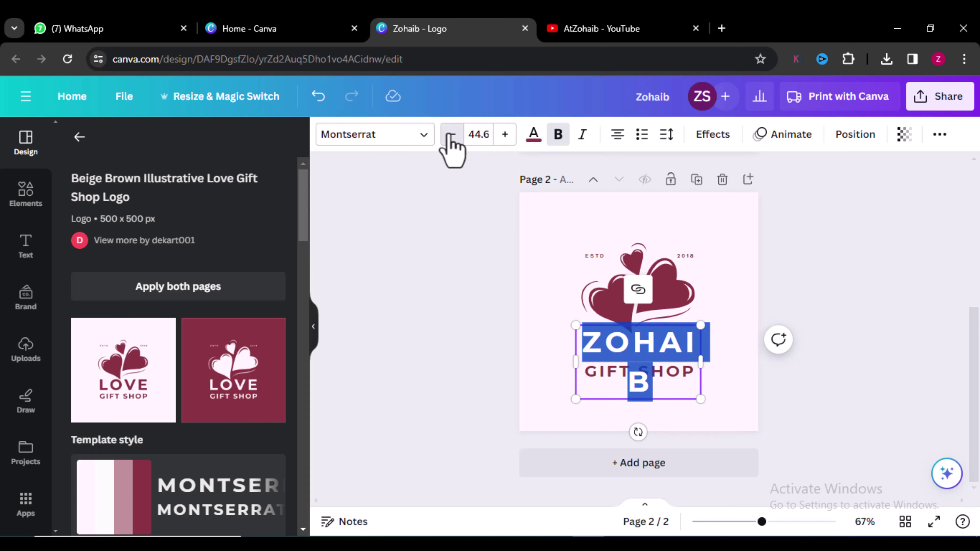
left_click(451, 134)
left_click(451, 134)
left_click(451, 134)
left_click(450, 134)
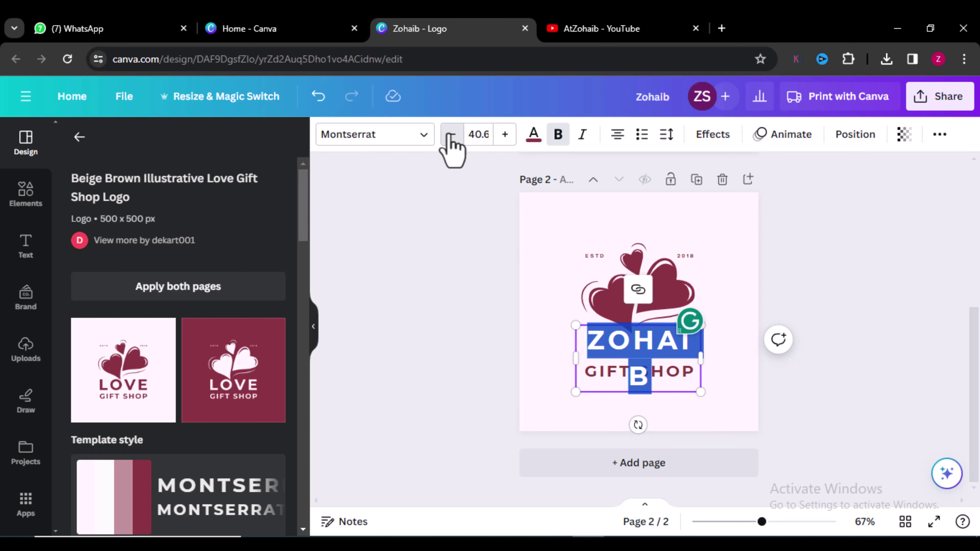
left_click(450, 134)
left_click(451, 134)
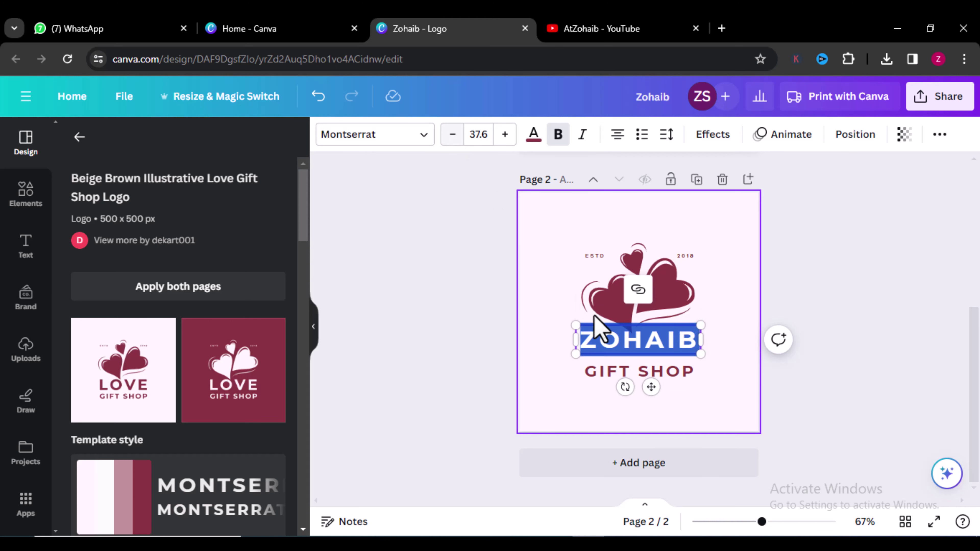
Move the name text on page 2 slightly down, clear of the hearts and closer to the GIFT SHOP line.
left_click(555, 389)
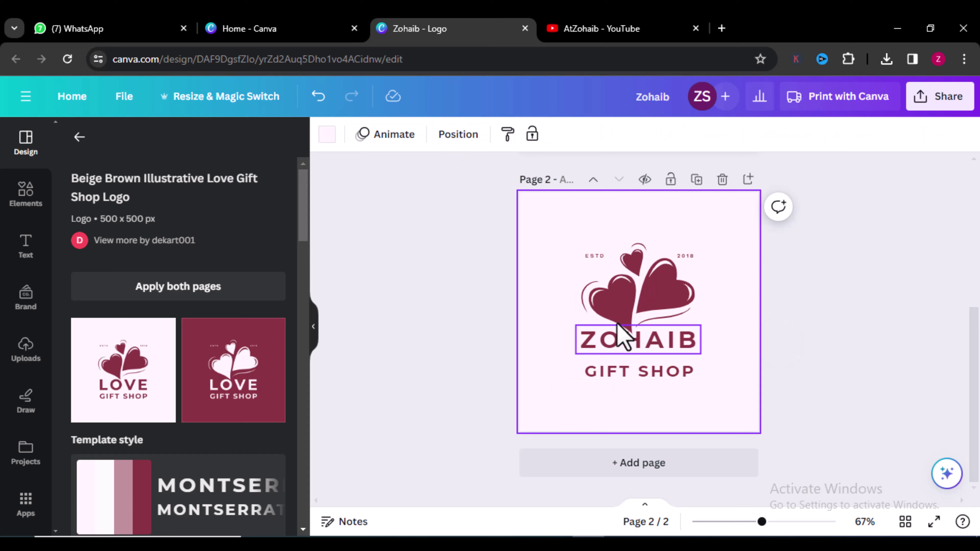
left_click_drag(619, 338, 620, 345)
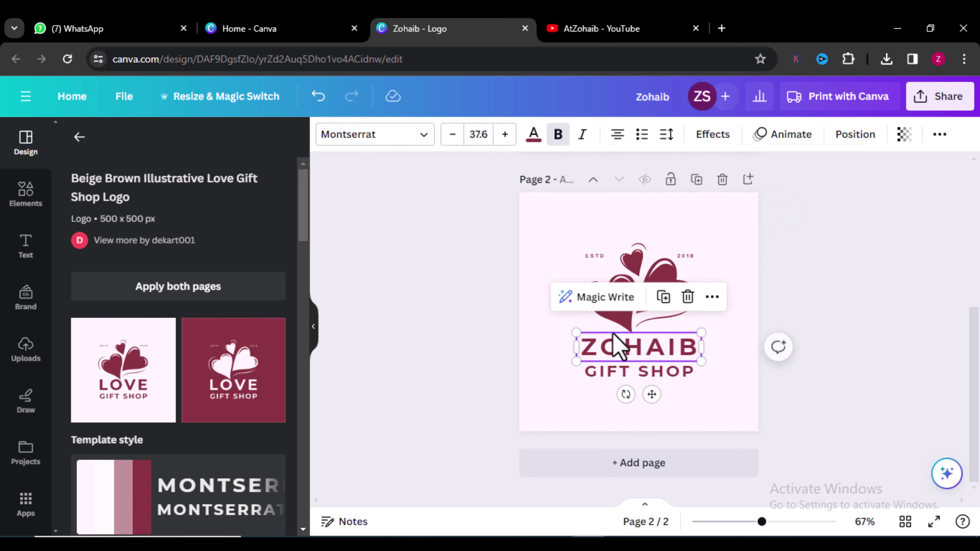
left_click(531, 335)
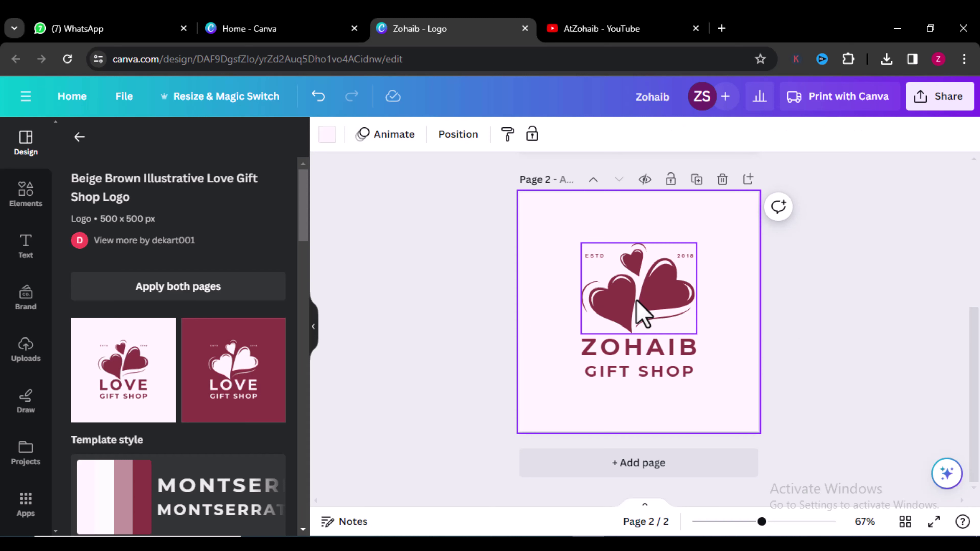
Recolour the maroon hearts graphic on page 2 to the custom bright red #E80808.
left_click(644, 314)
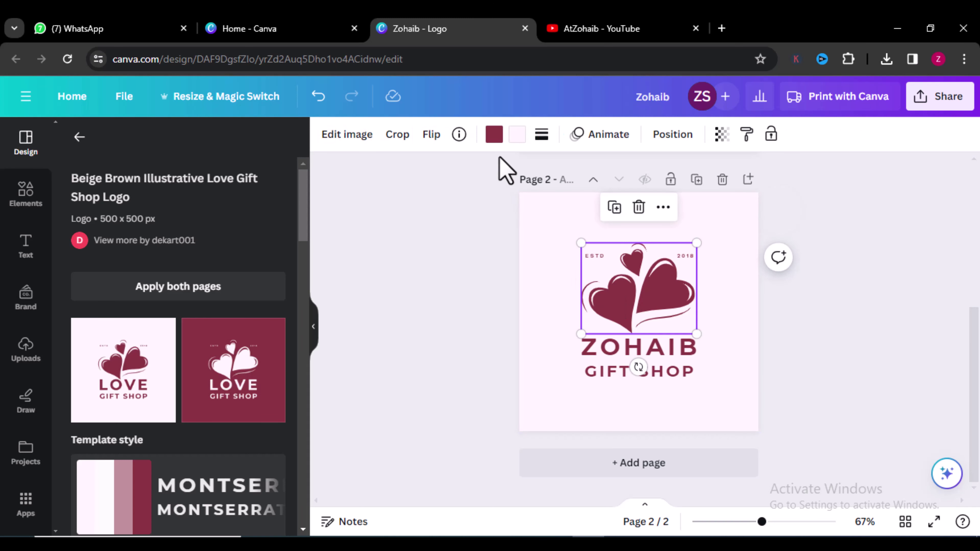
left_click(495, 140)
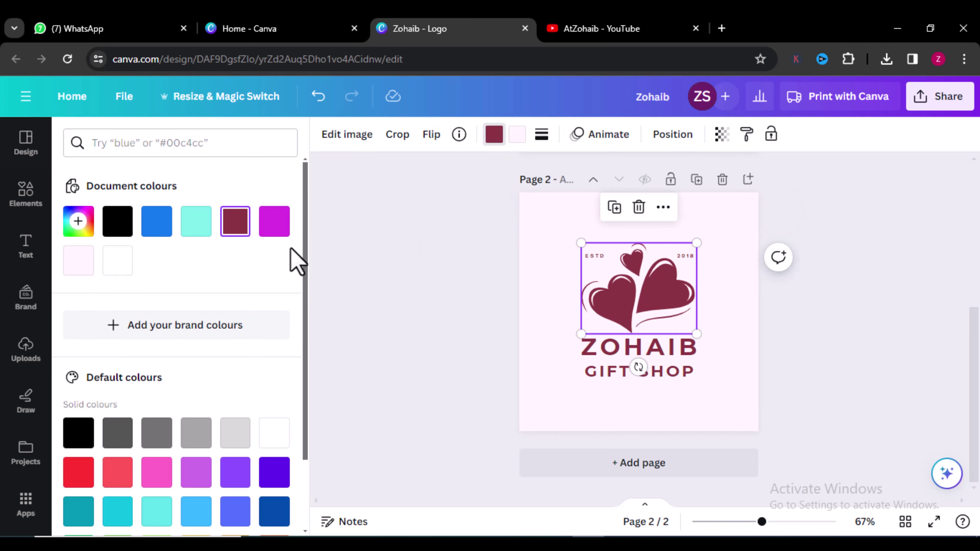
mouse_move(307, 294)
left_mouse_down()
mouse_move(303, 371)
mouse_move(306, 299)
left_mouse_up()
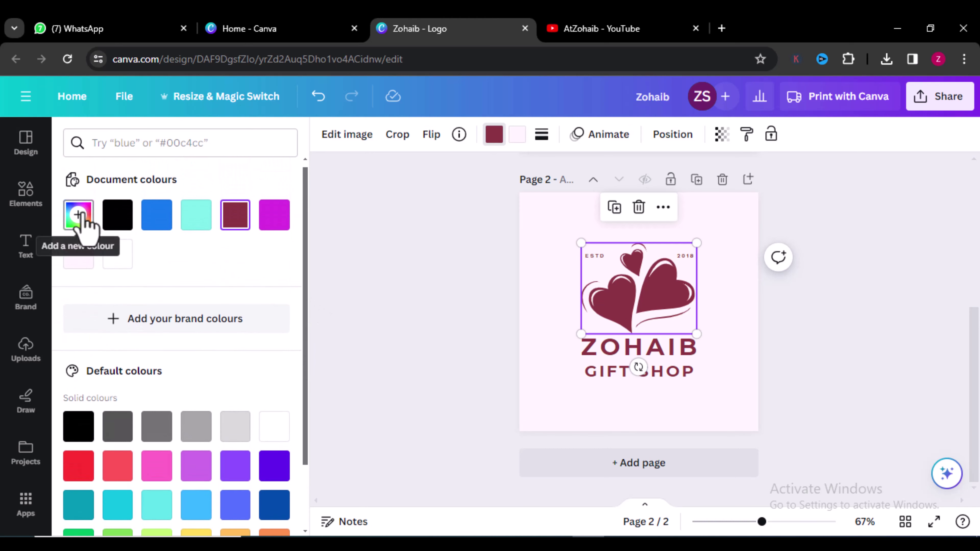
left_click(79, 215)
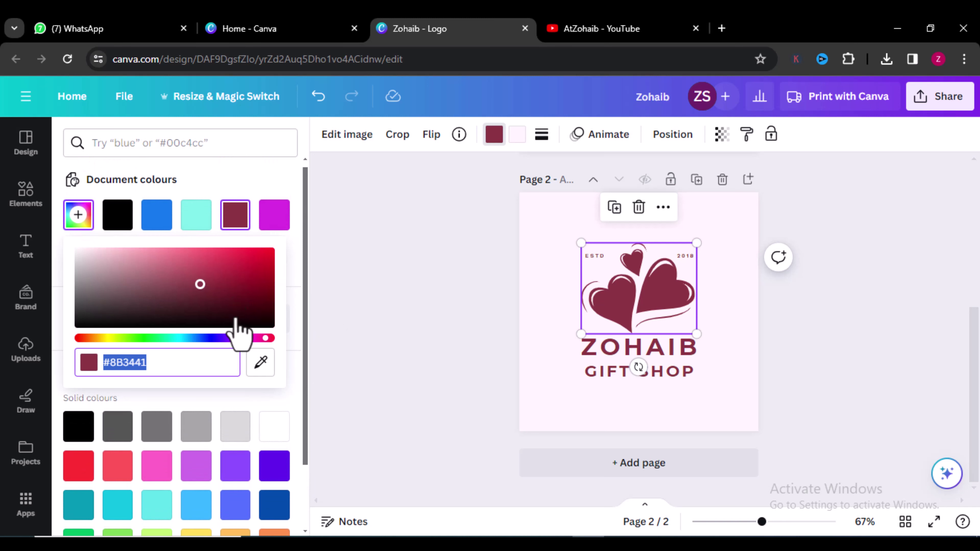
left_click(78, 338)
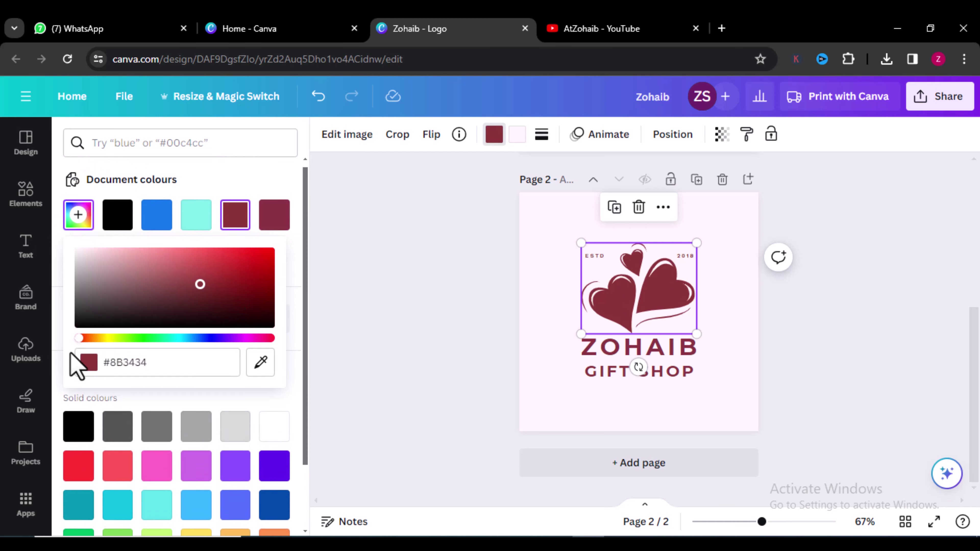
left_click(268, 255)
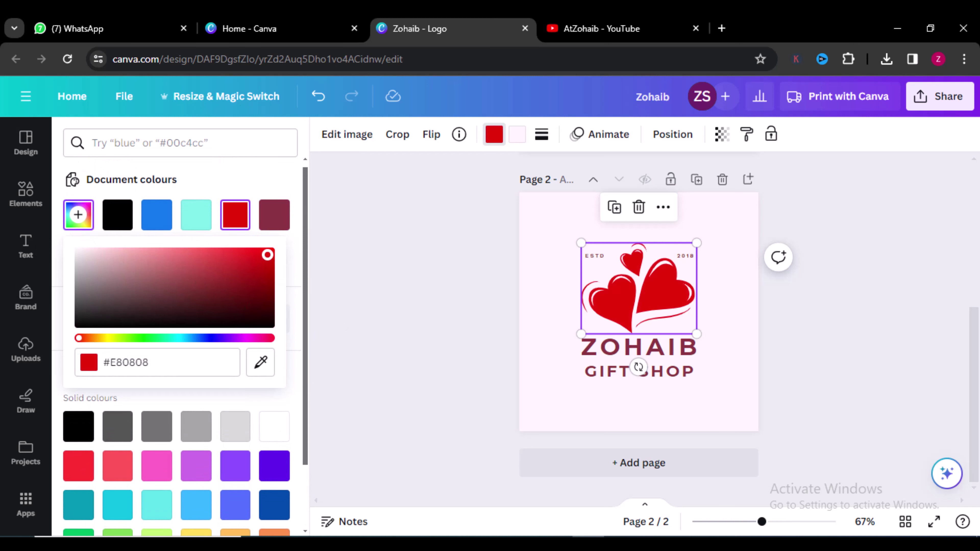
key("Escape")
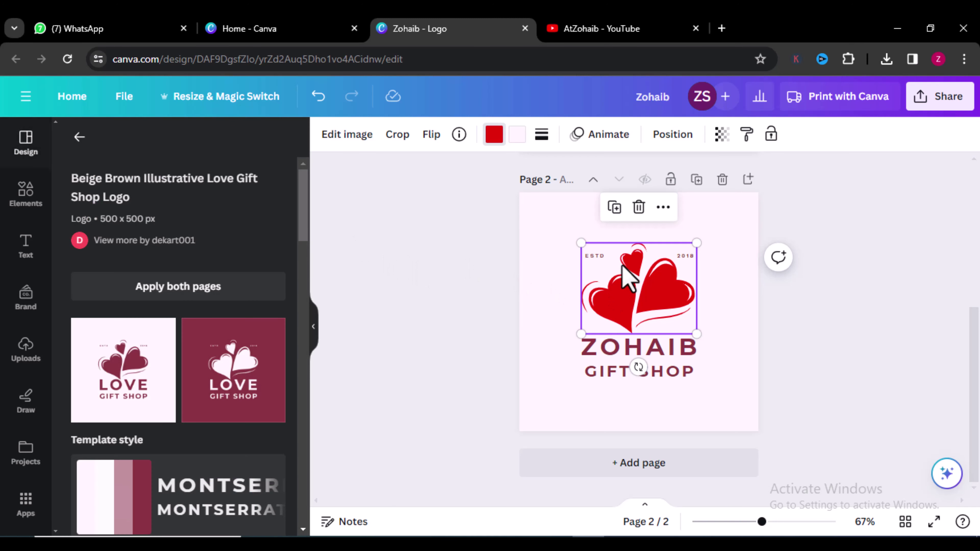
Recolour the small ESTD and year texts beside the hearts to the same red #E80808 and change the year to 2024.
double_click(587, 256)
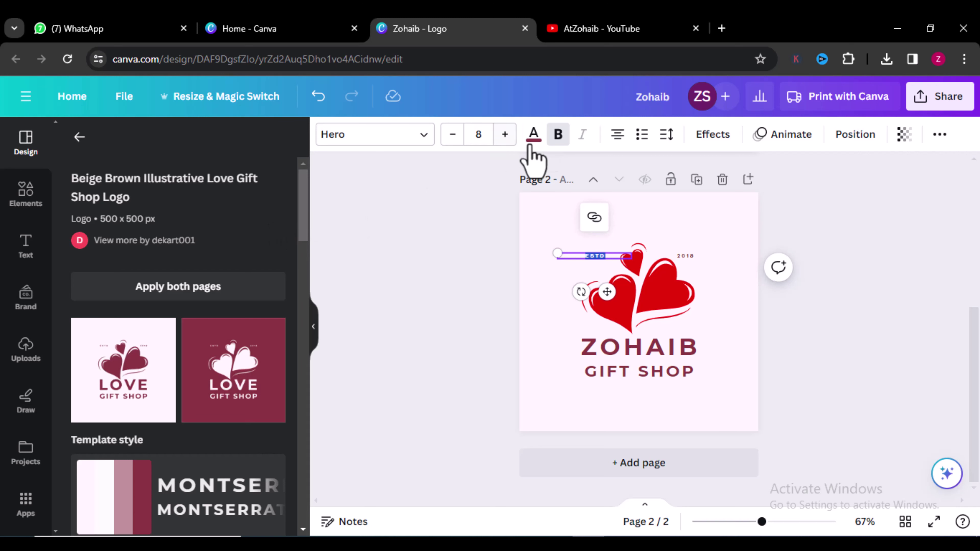
left_click(532, 152)
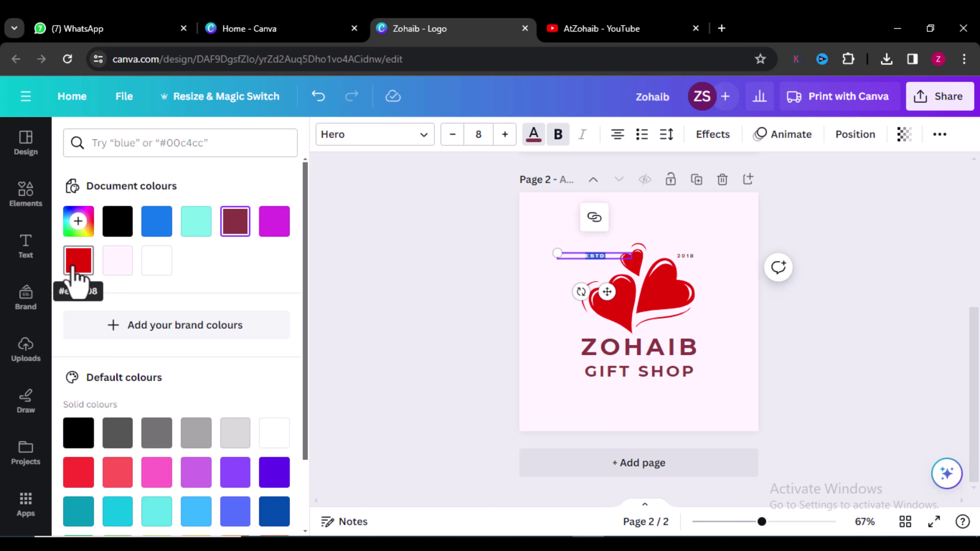
left_click(696, 255)
left_click(77, 259)
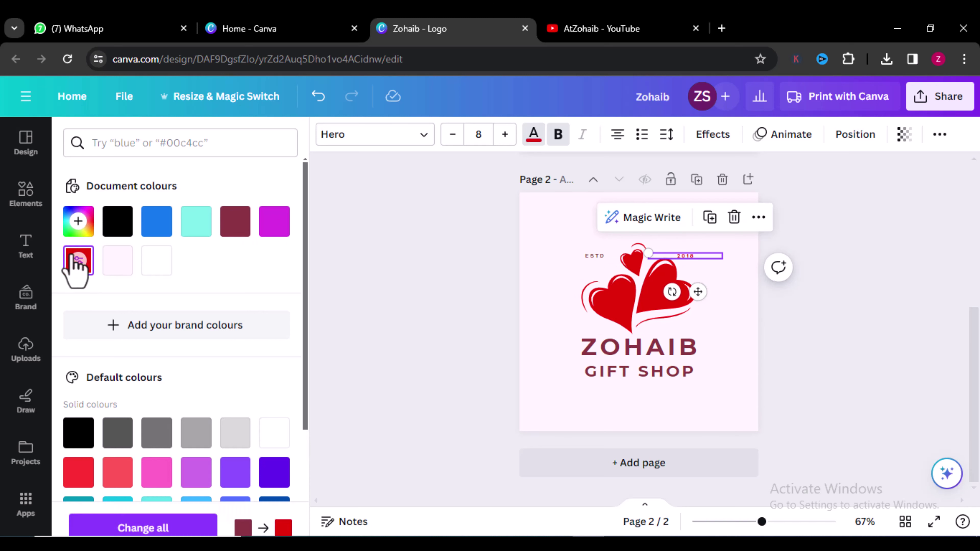
left_click(583, 256)
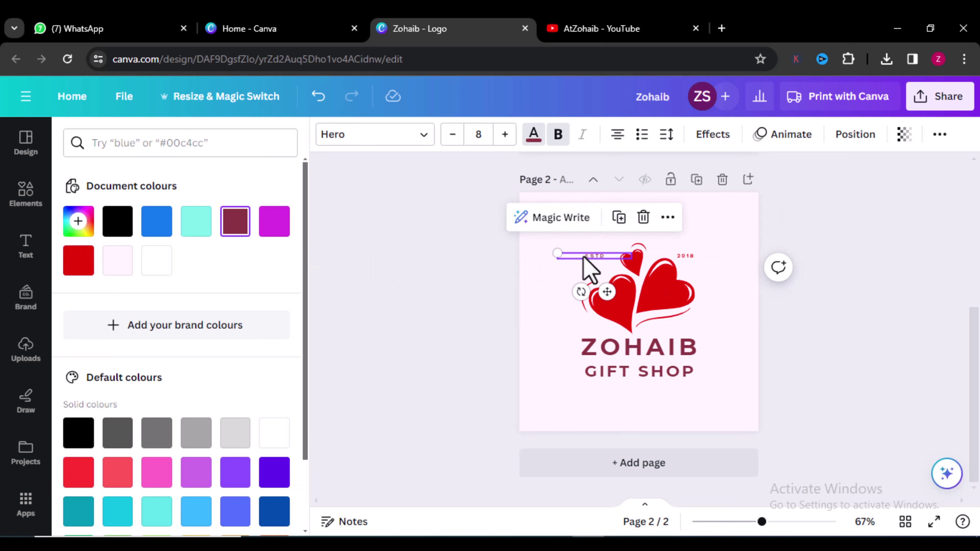
left_click(85, 268)
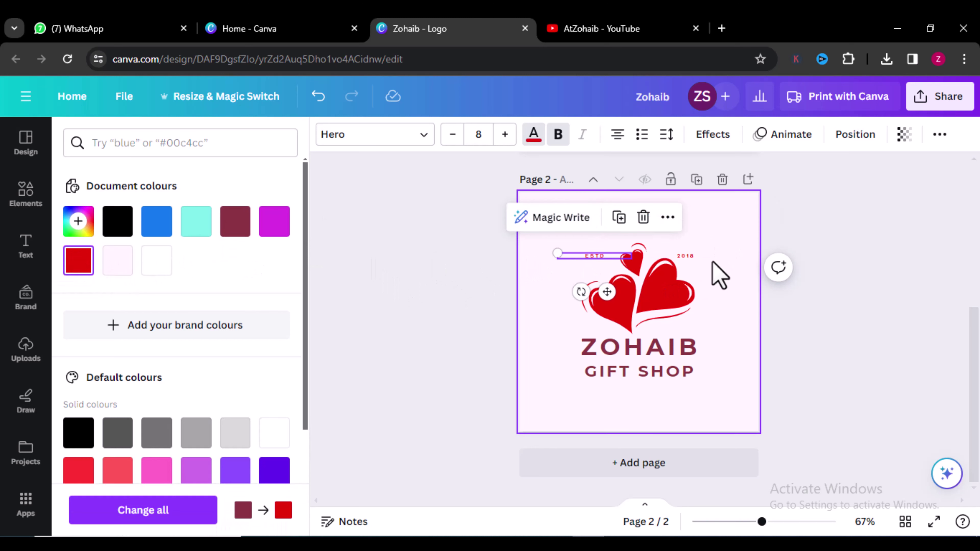
left_click(720, 275)
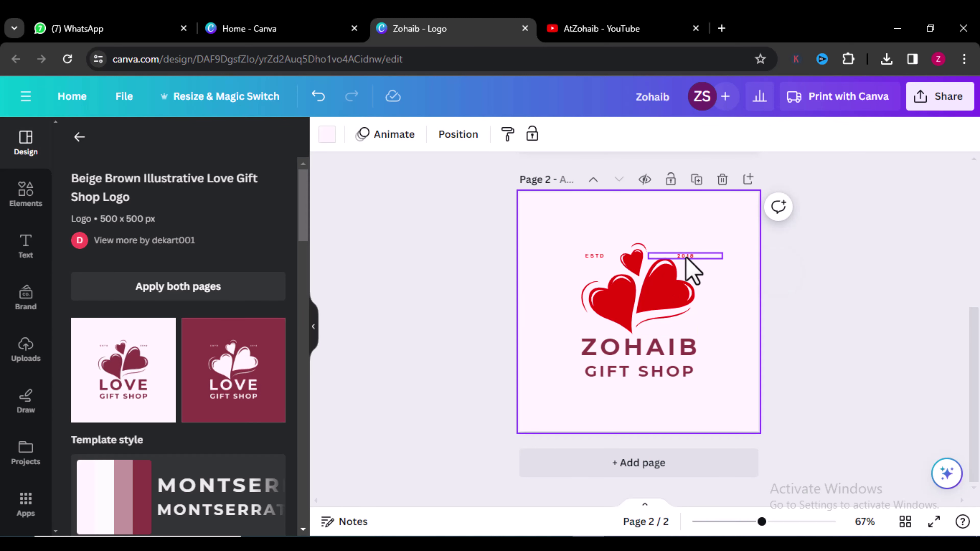
double_click(686, 257)
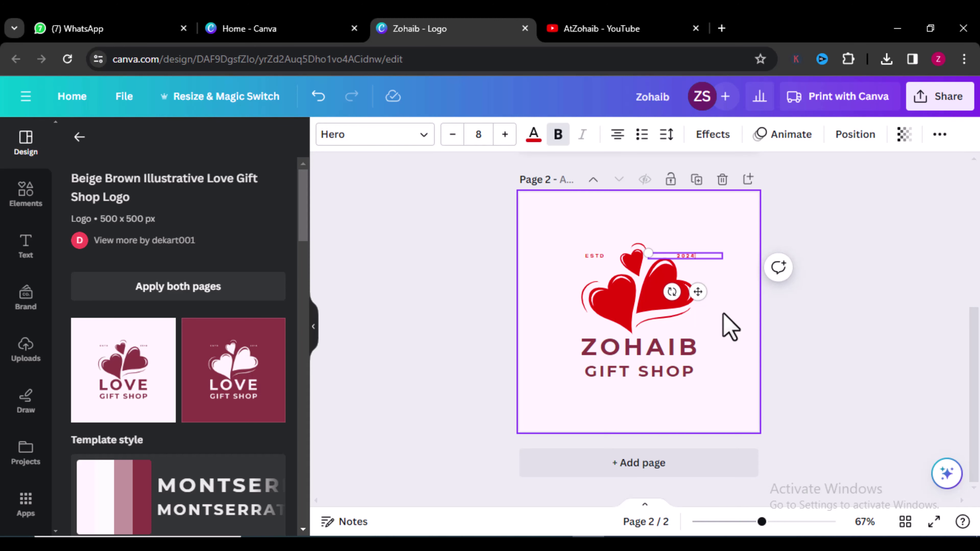
left_click(725, 325)
Recolour the whole name text on page 2 to the custom red #CF1D1D.
double_click(648, 347)
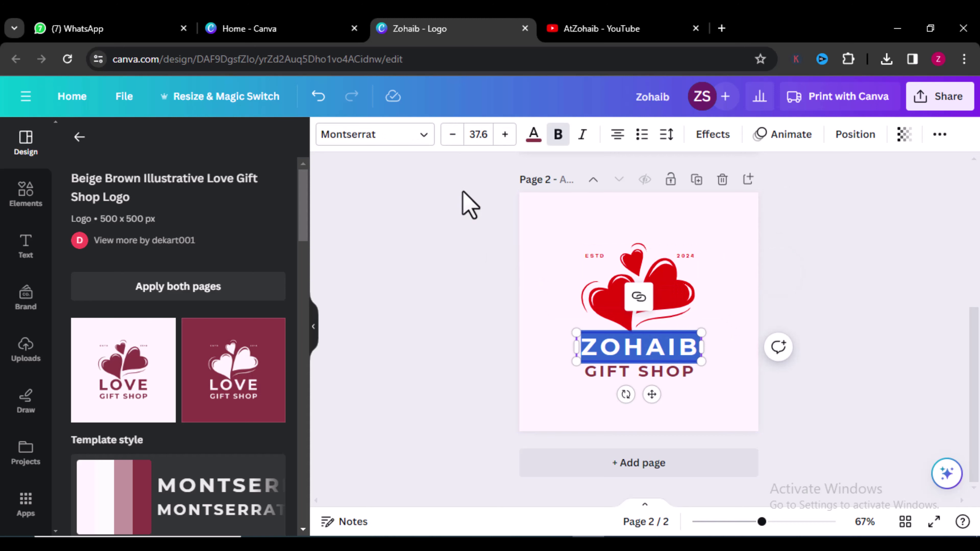
left_click(534, 140)
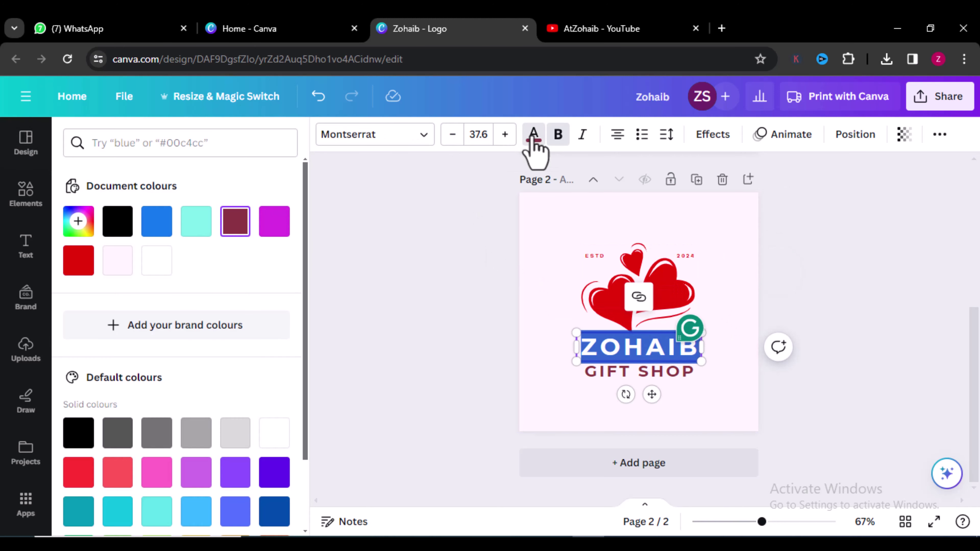
left_click(534, 140)
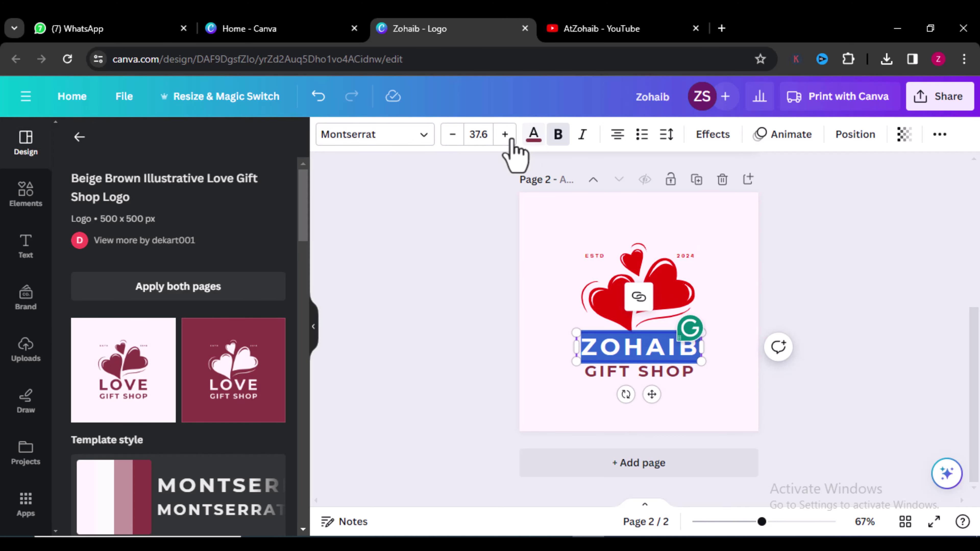
left_click(530, 141)
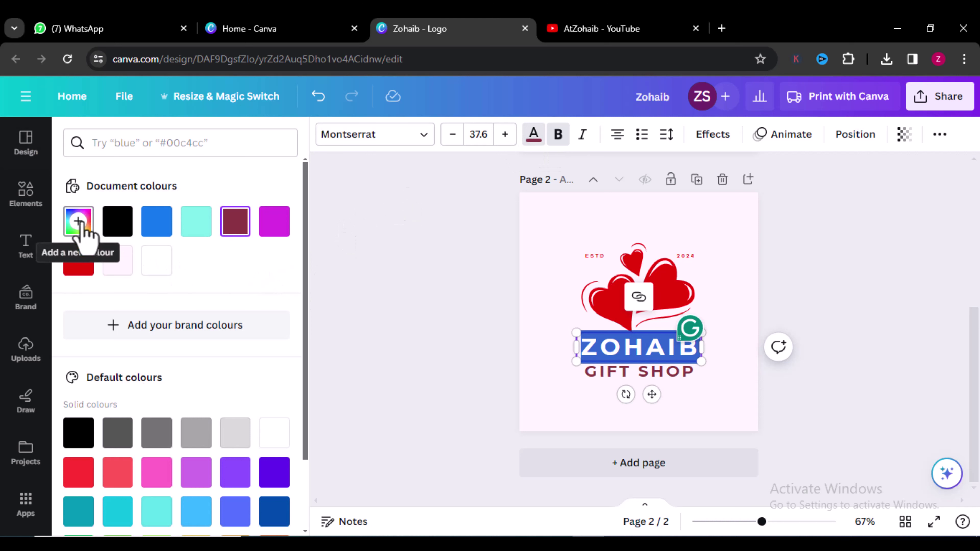
left_click(79, 221)
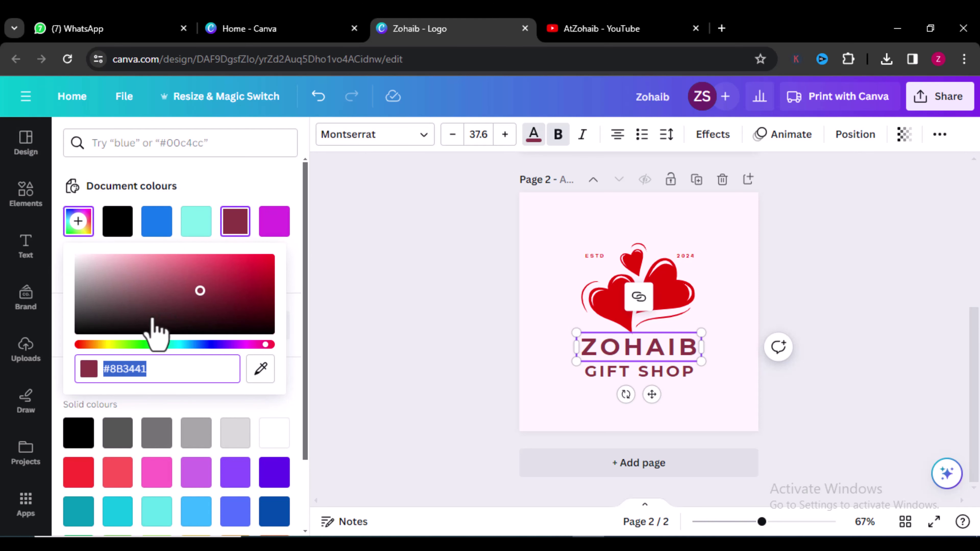
left_click(78, 346)
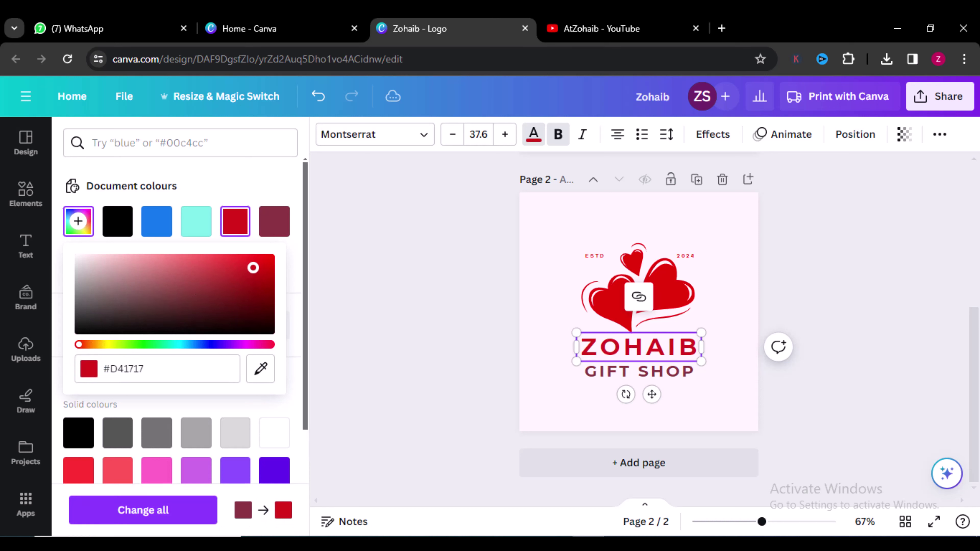
left_click_drag(253, 267, 253, 289)
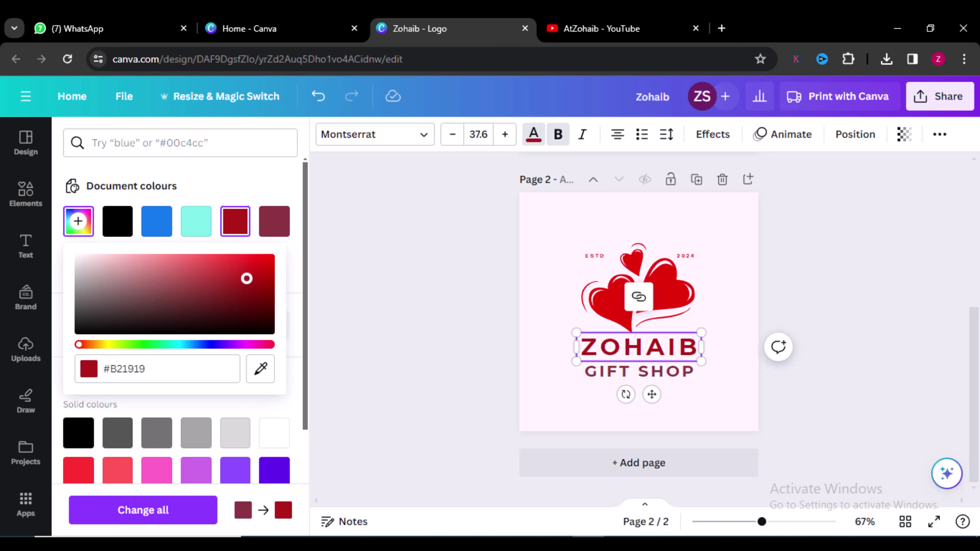
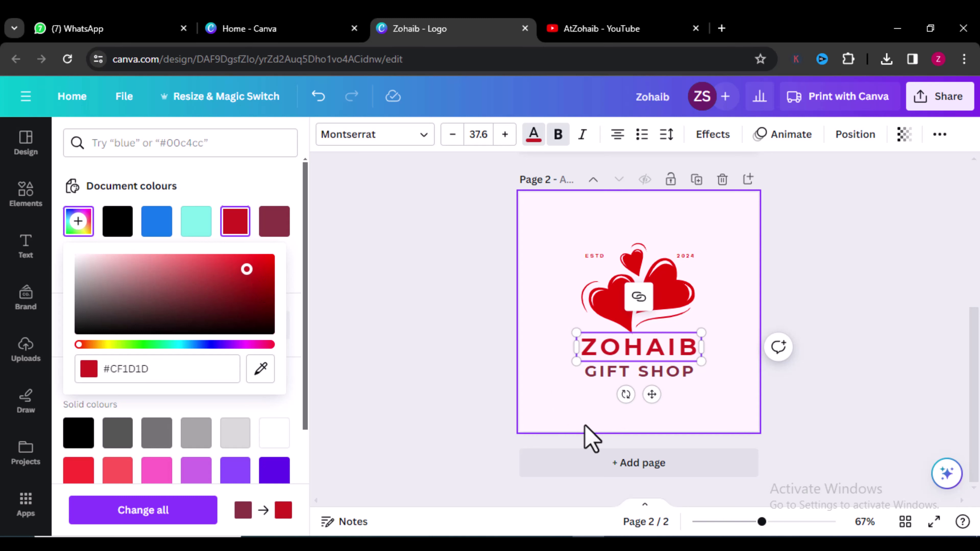
Recolour the whole GIFT SHOP line on page 2 to the name's red, #CF1D1D.
left_click(606, 376)
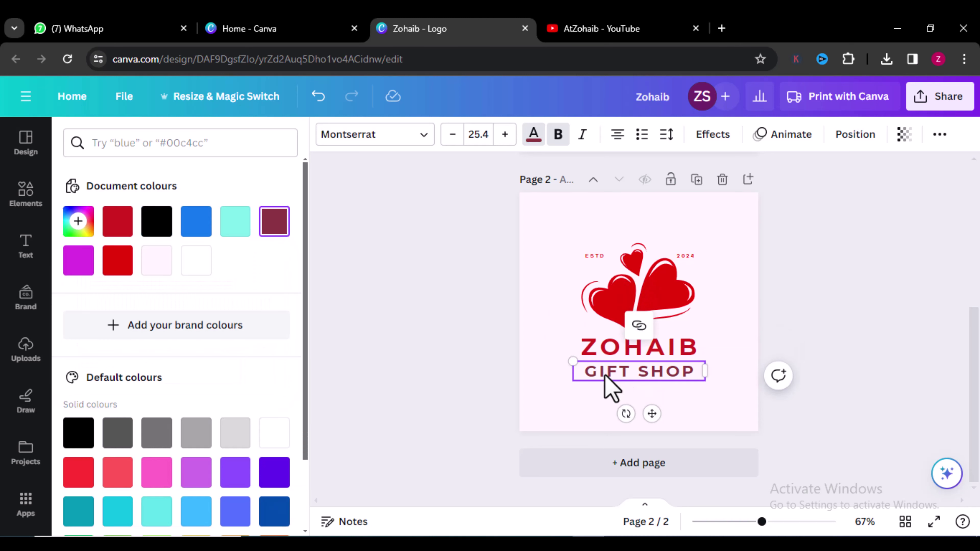
double_click(608, 372)
left_click(609, 376)
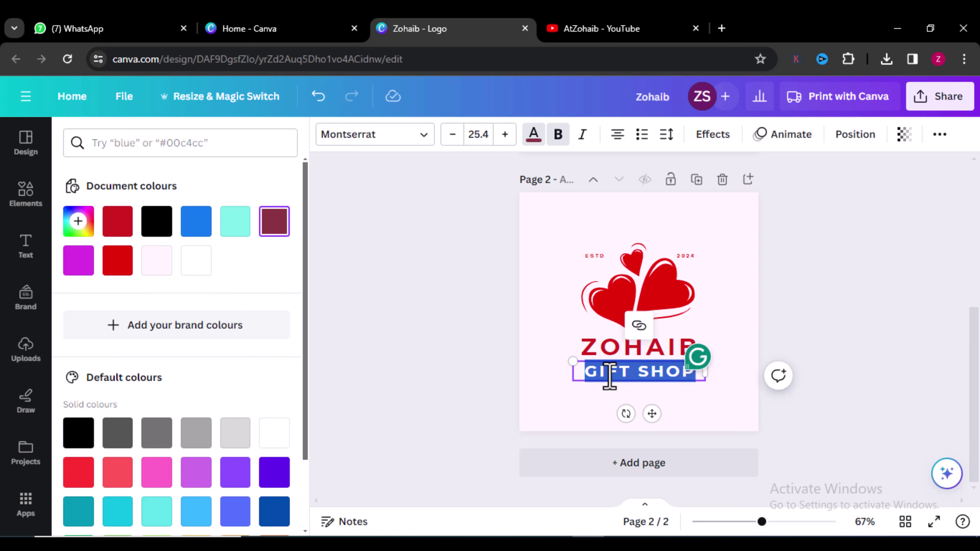
left_click(117, 222)
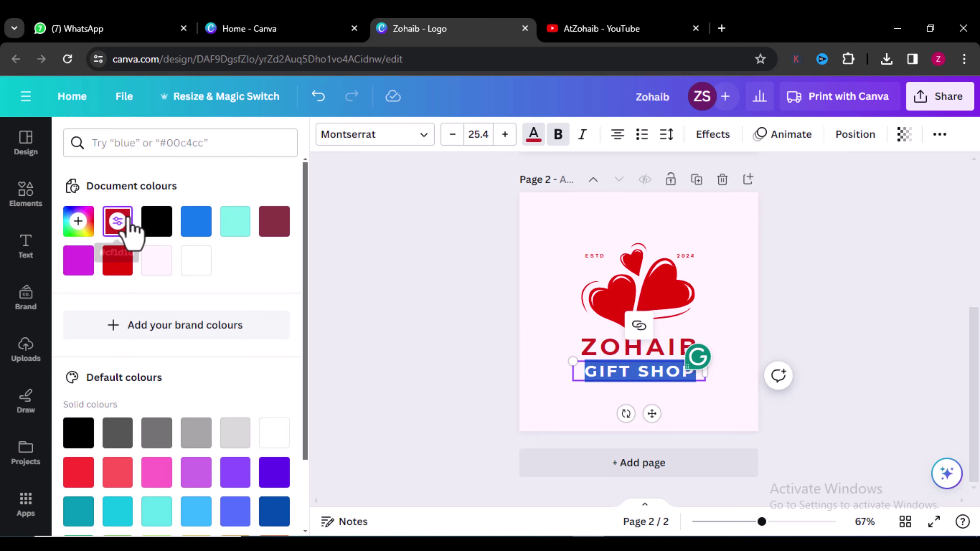
key("Escape")
left_click(885, 289)
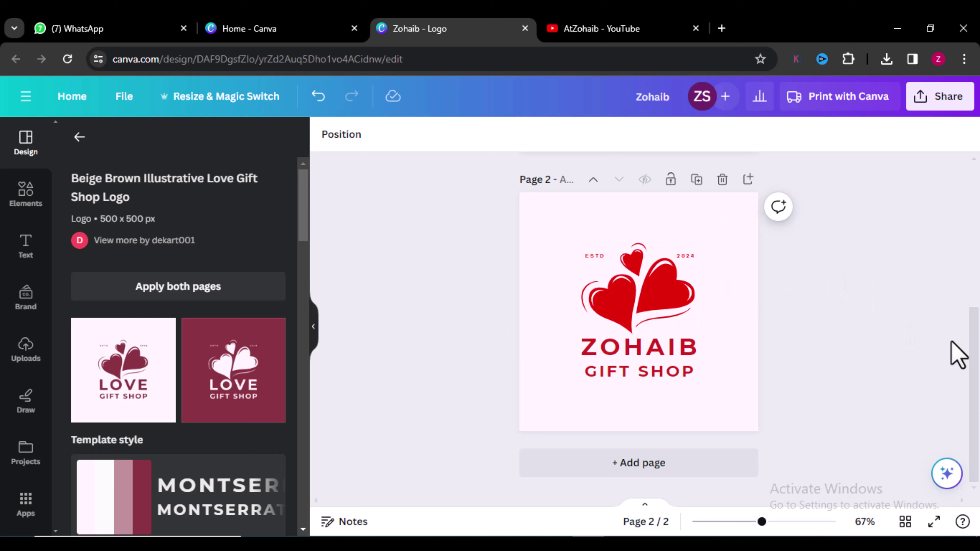
Add a third page and apply the Red and Green Vintage Ornate Colorful Gift Shop Logo template to it.
left_click(648, 467)
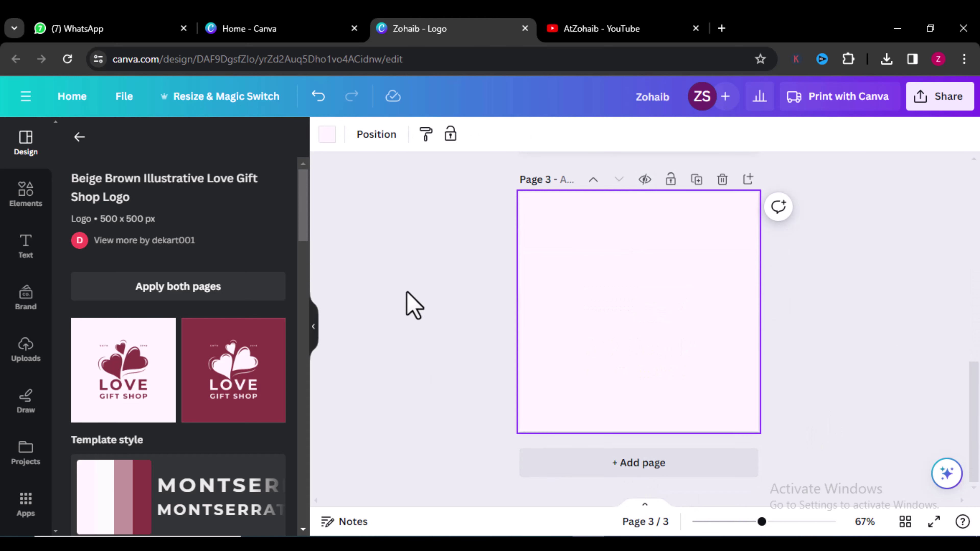
left_click(79, 137)
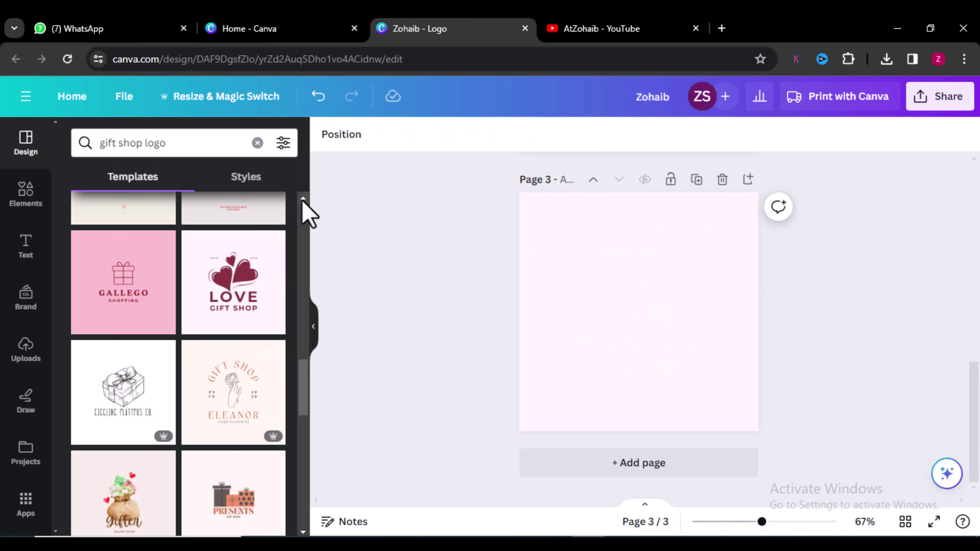
scroll(308, 394, "down", 3)
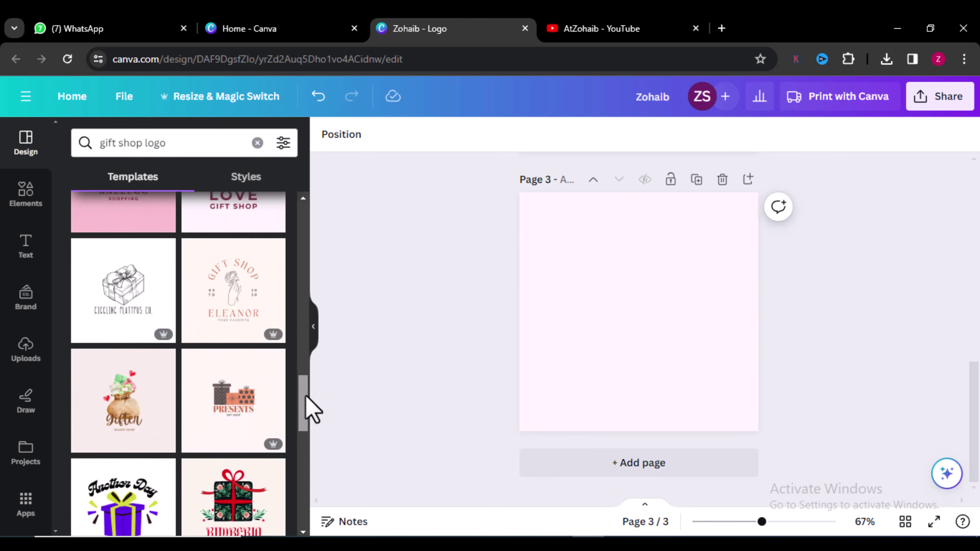
scroll(312, 415, "down", 3)
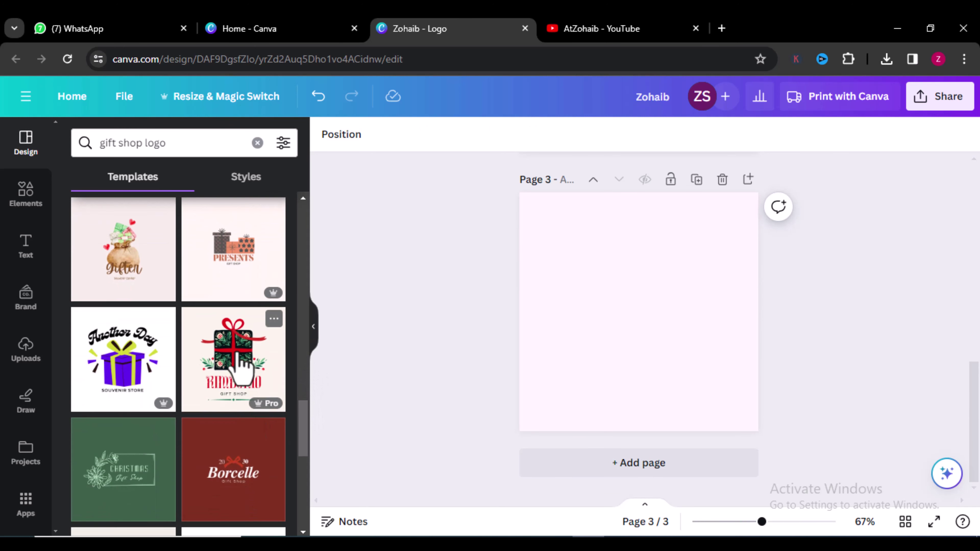
left_click(238, 371)
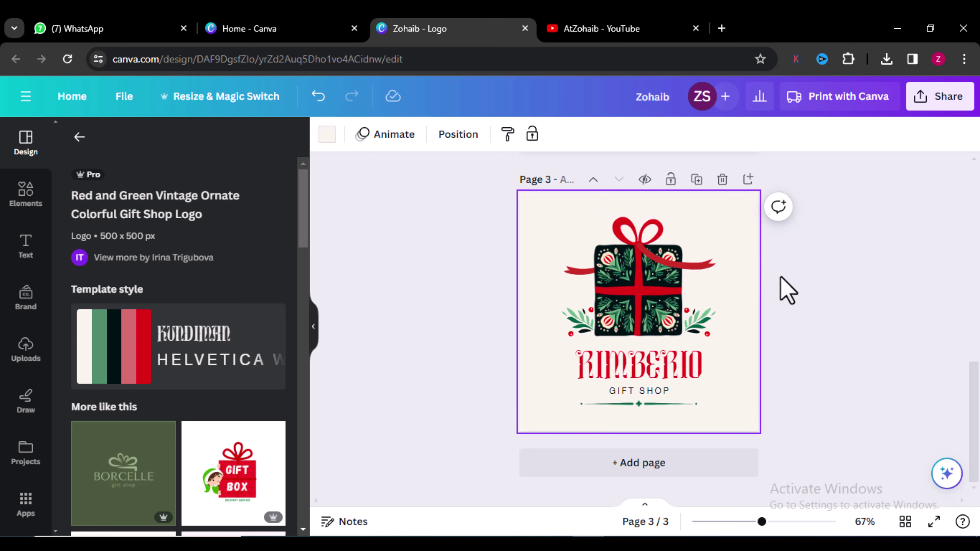
Replace the RIMBERIO title in the gift box logo on page 3 with the owner's first name in capitals.
double_click(648, 367)
type("ZOHAIB")
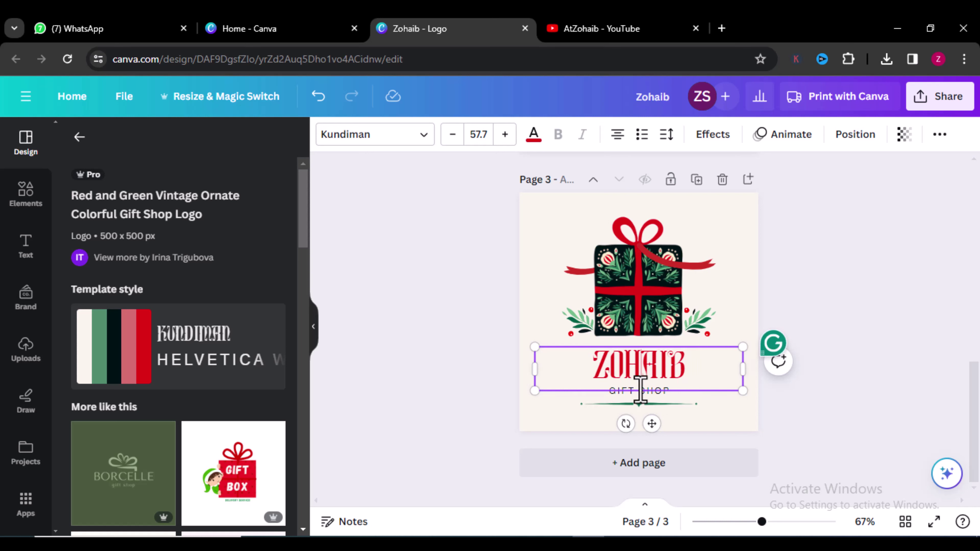
Add a fourth page and apply the Red and White Simple Christmas Gift Shop Logo template to it.
left_click(750, 278)
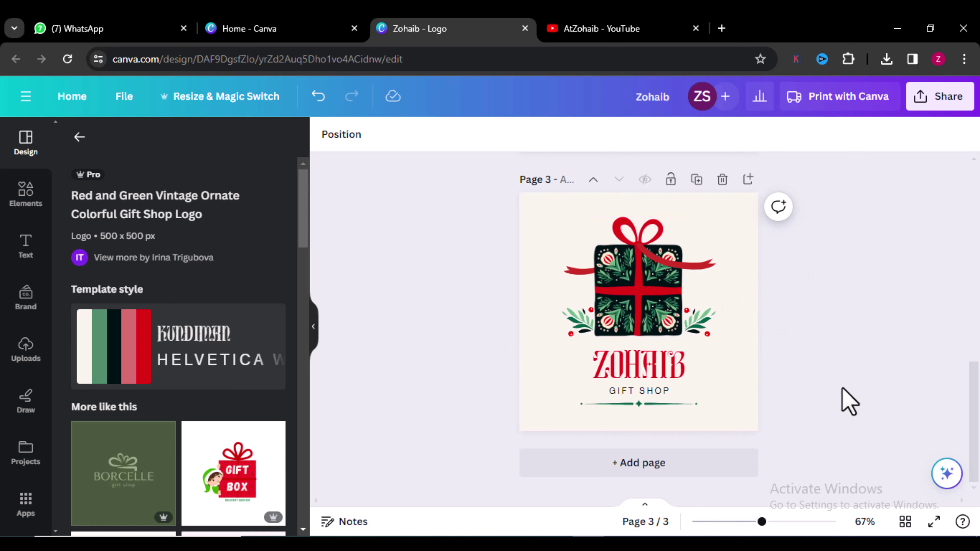
left_click(629, 461)
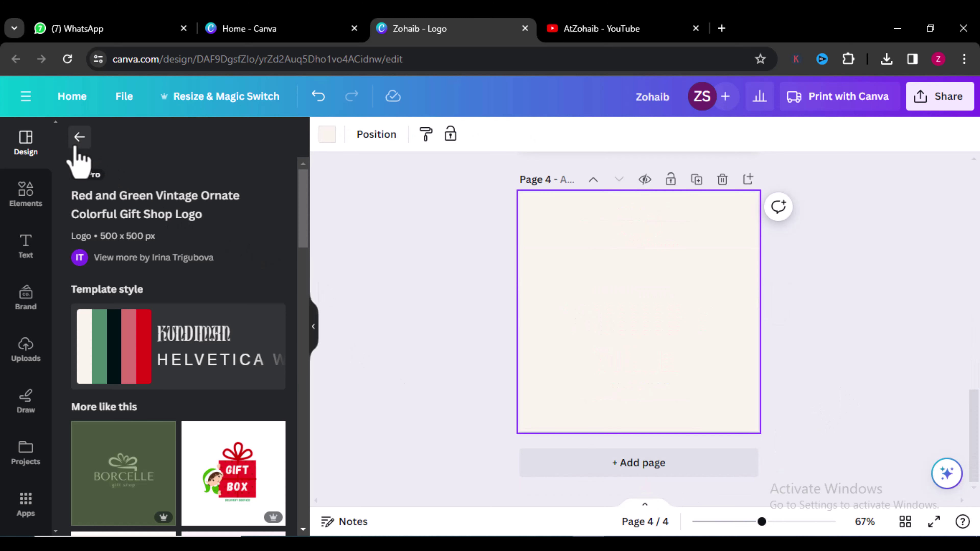
left_click(79, 137)
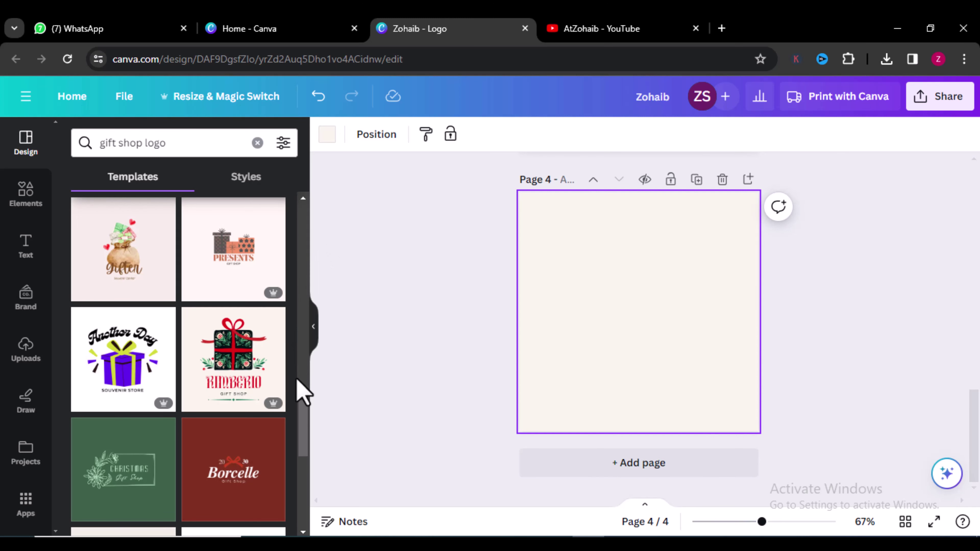
left_click_drag(306, 416, 309, 480)
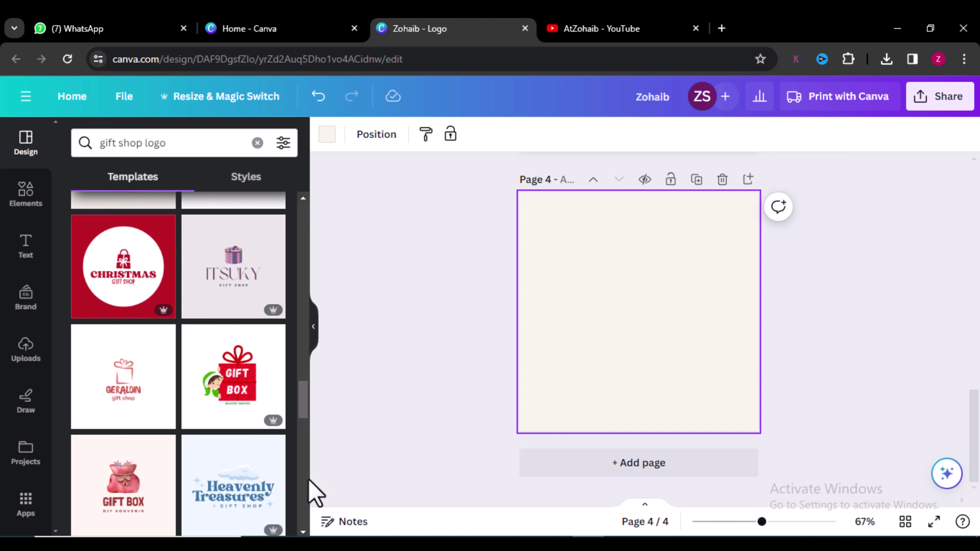
left_click(116, 277)
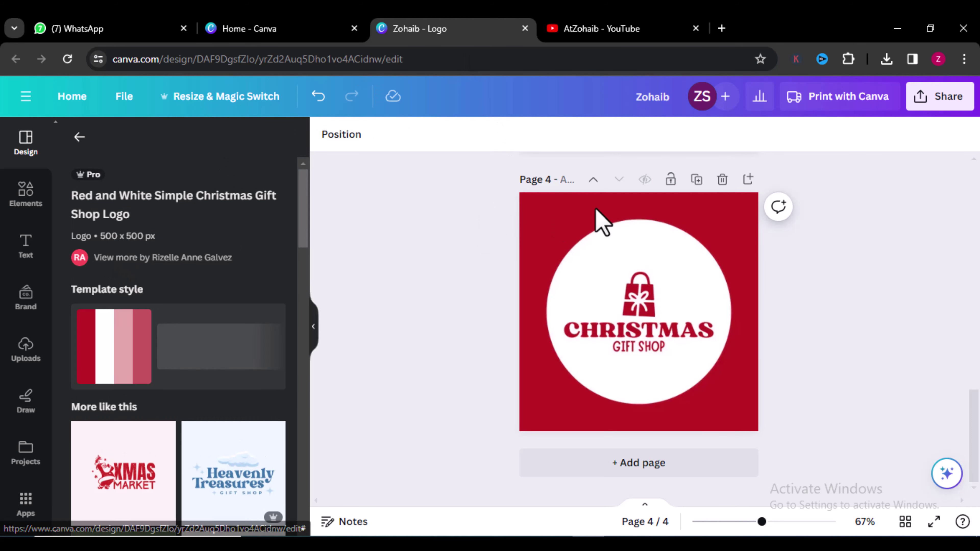
Replace the CHRISTMAS title in the circular logo on page 4 with the owner's first name in capitals.
left_click(660, 366)
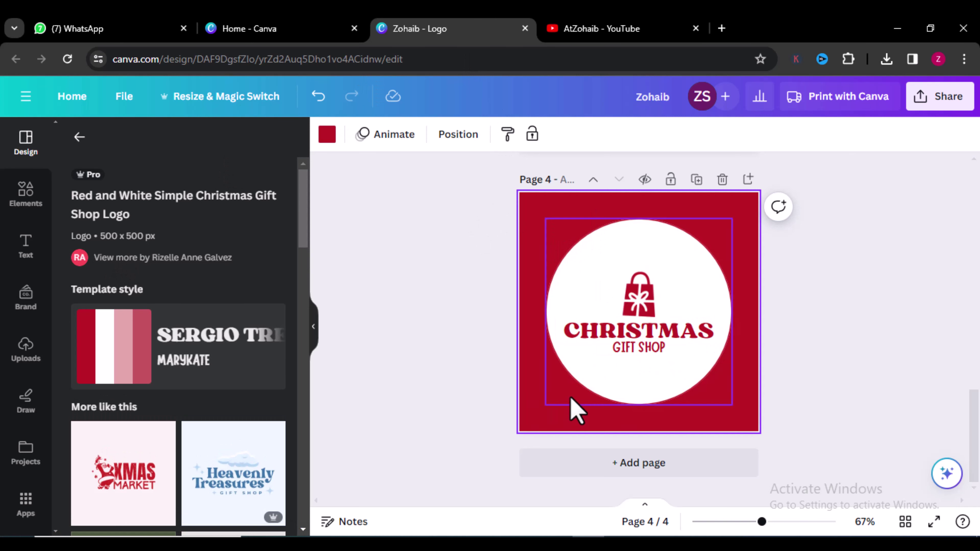
left_click(604, 339)
left_click(605, 340)
double_click(602, 331)
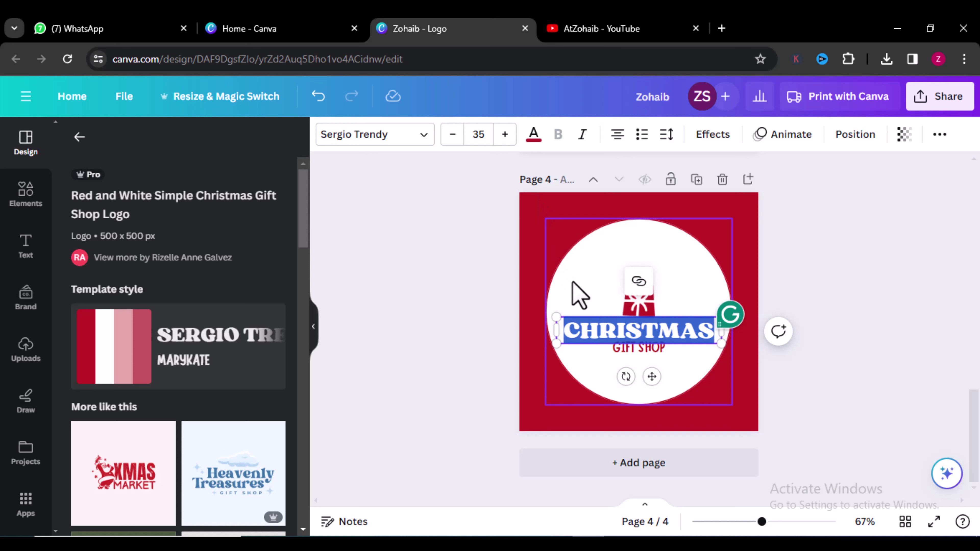
type("ZOHAIB")
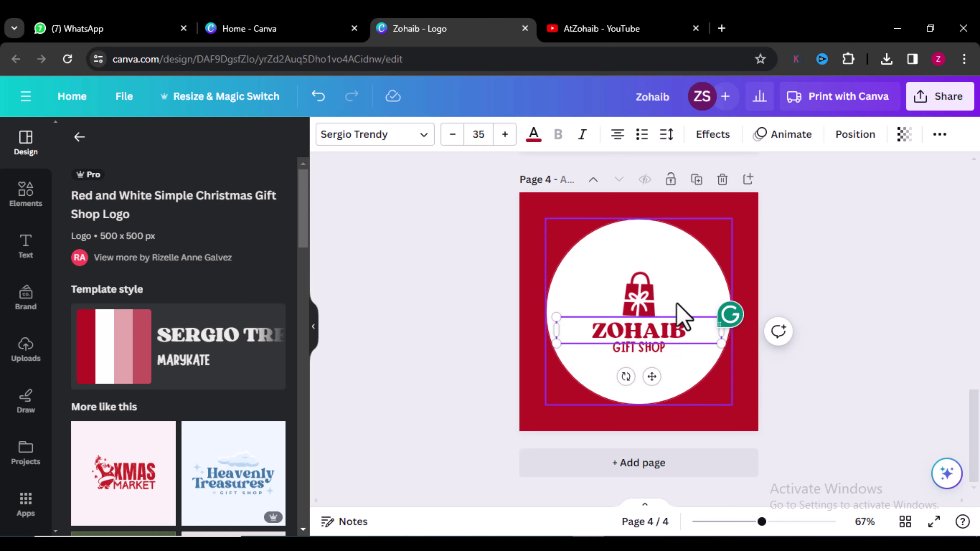
left_click(730, 253)
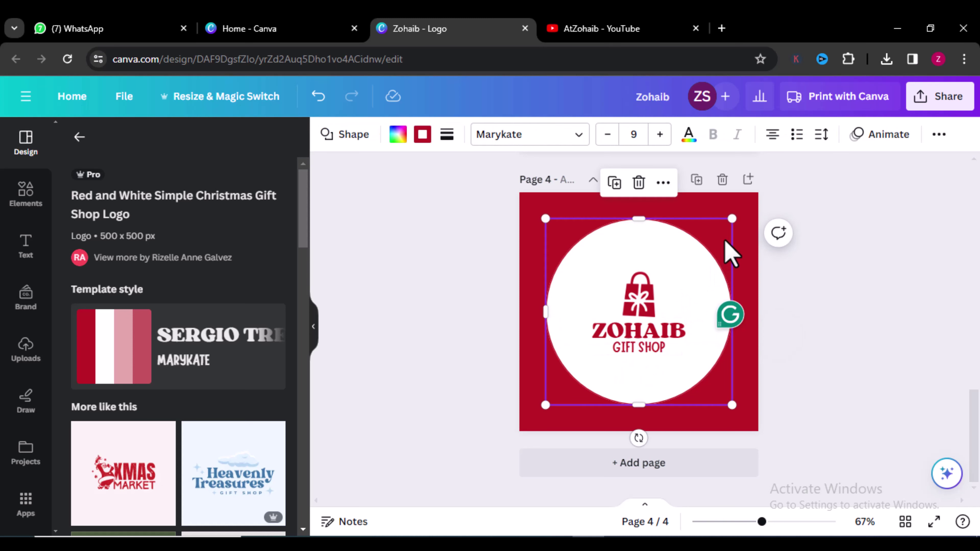
Enlarge the gift bag icon on page 4 and reposition it centred just above the name.
left_click(636, 314)
left_click_drag(622, 272, 597, 259)
left_click_drag(647, 306, 651, 294)
left_click(743, 254)
left_click(822, 253)
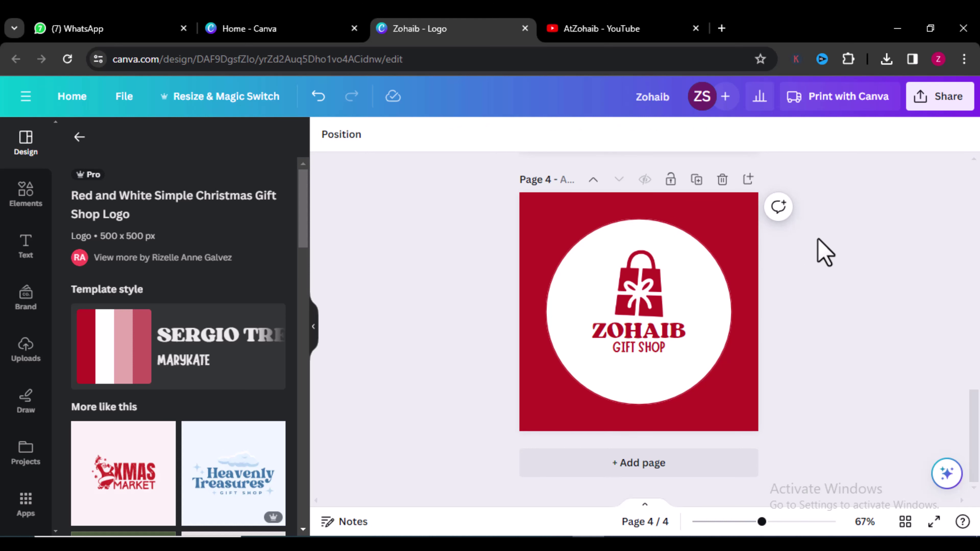
Add a fifth page and apply the Red Abstract Loving Heart Gift Shop Logo template to it.
left_click(611, 466)
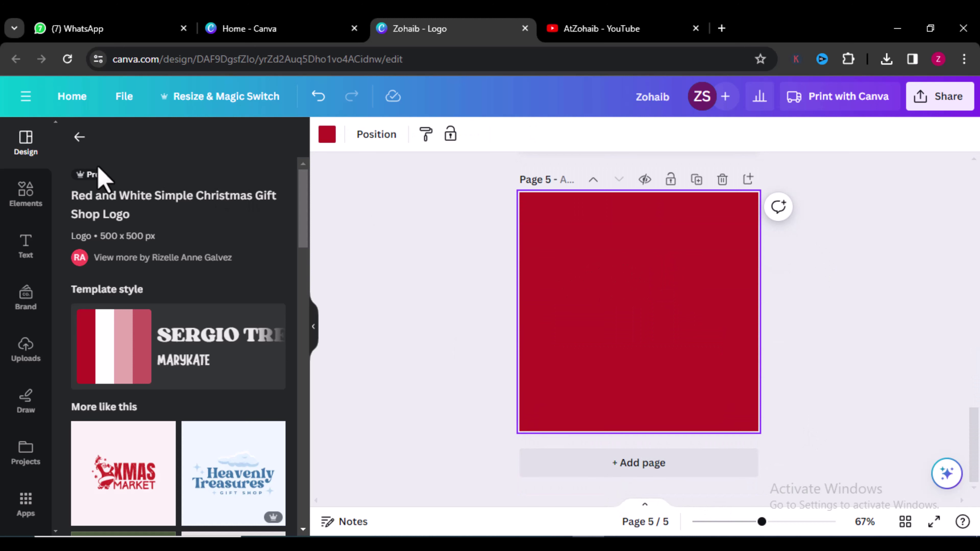
left_click(79, 137)
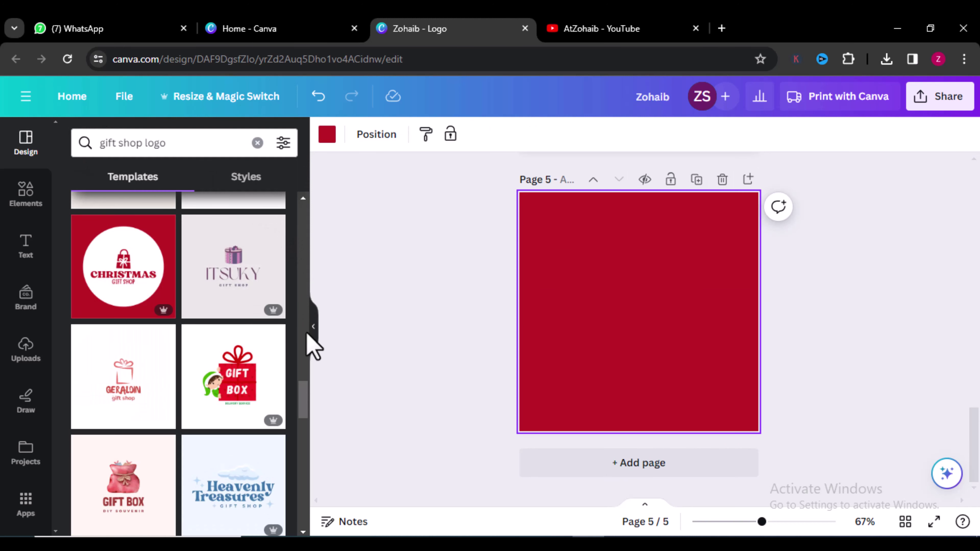
left_click_drag(303, 402, 304, 430)
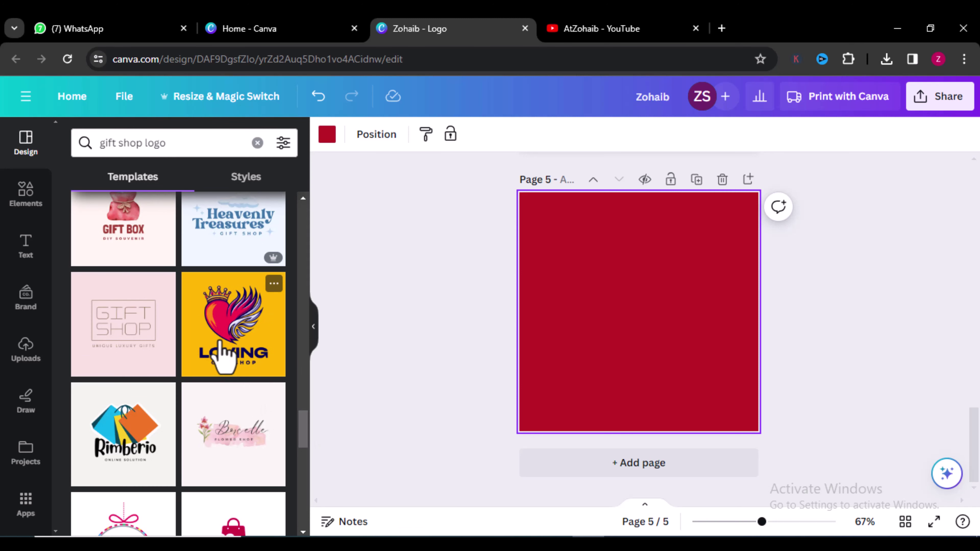
left_click(223, 357)
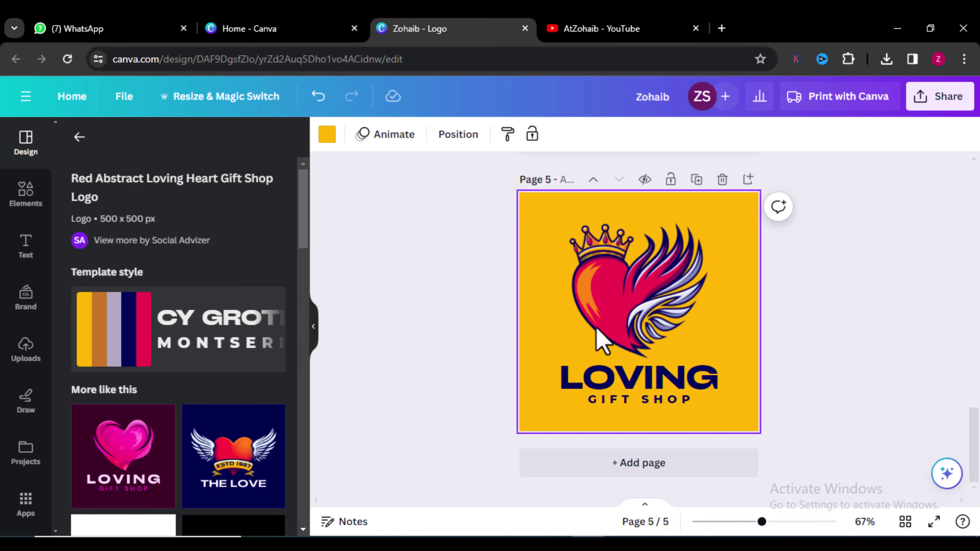
Replace the LOVING title below the winged heart on page 5 with the owner's first name in capitals.
double_click(609, 376)
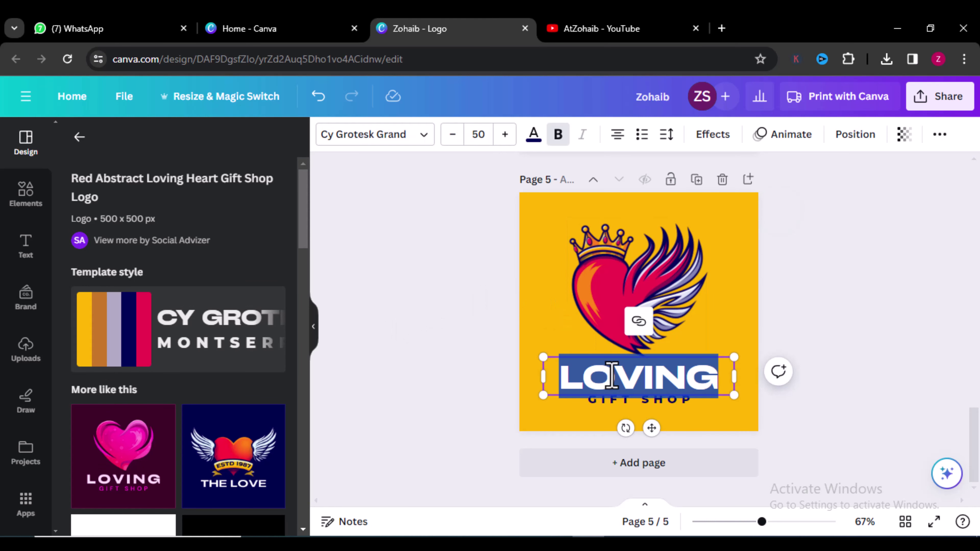
type("ZOHAIB")
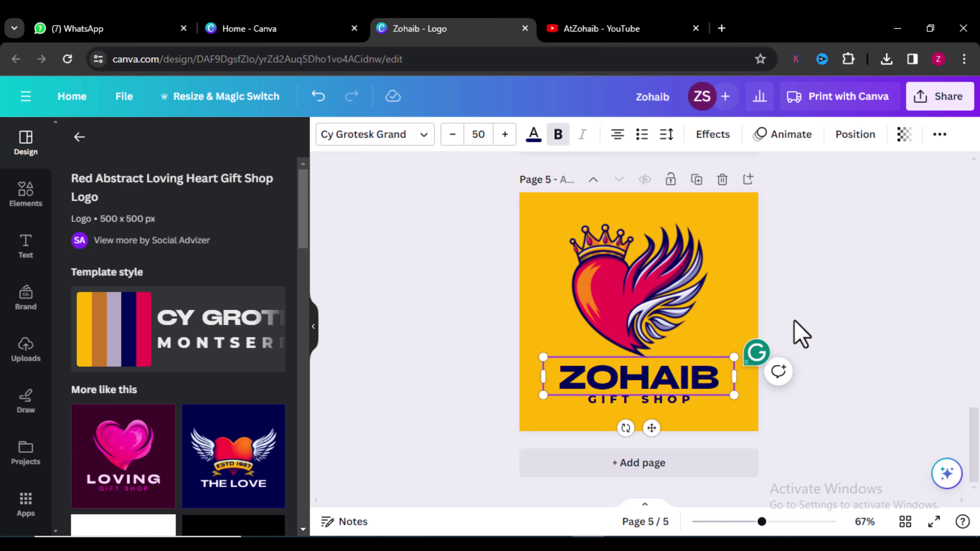
left_click(750, 285)
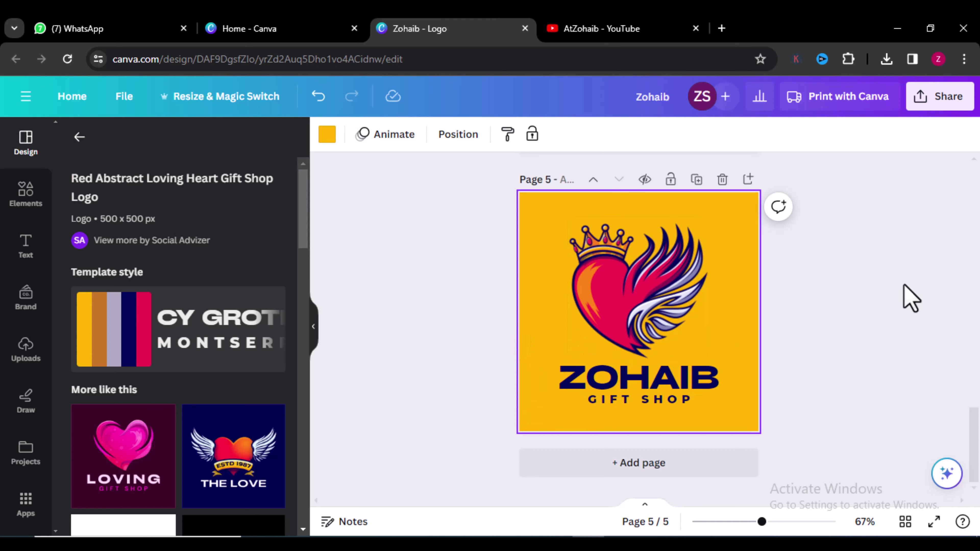
left_click(909, 298)
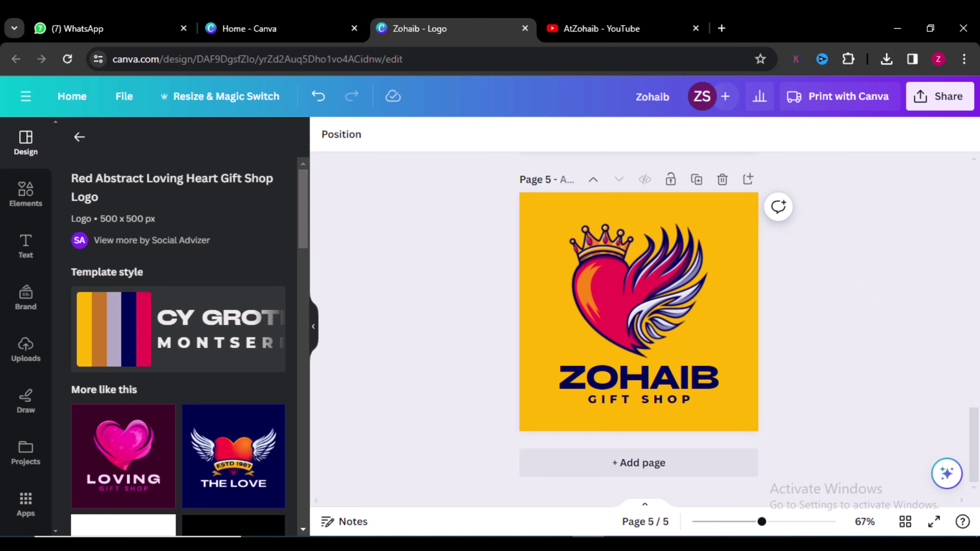
Review the finished logos from page 1 through page 5.
left_click_drag(976, 459, 977, 210)
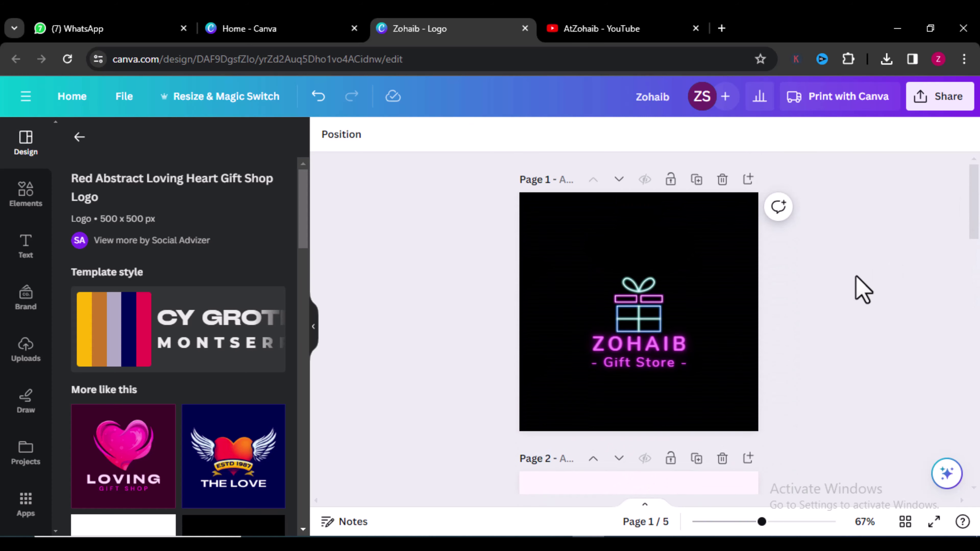
scroll(810, 270, "up", 2)
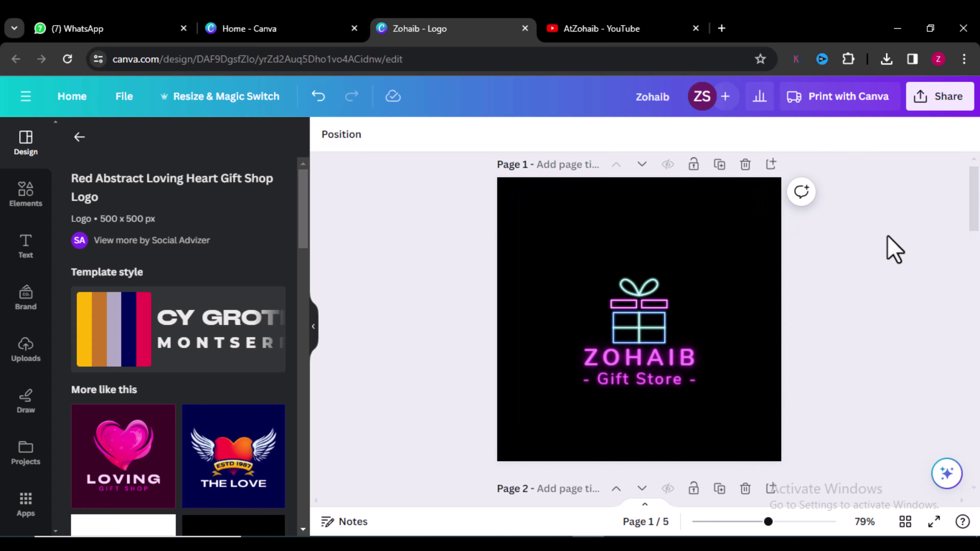
left_click_drag(977, 216, 973, 328)
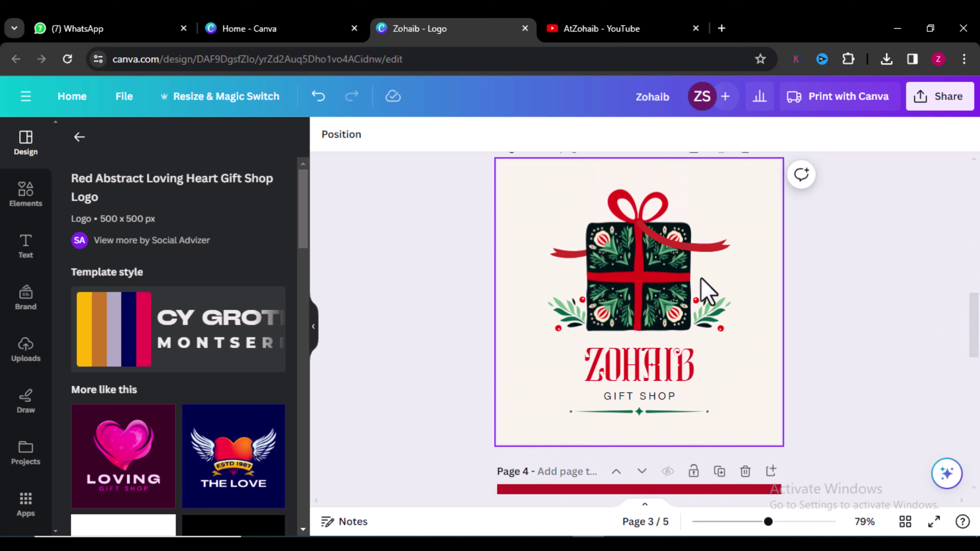
scroll(822, 340, "down", 5)
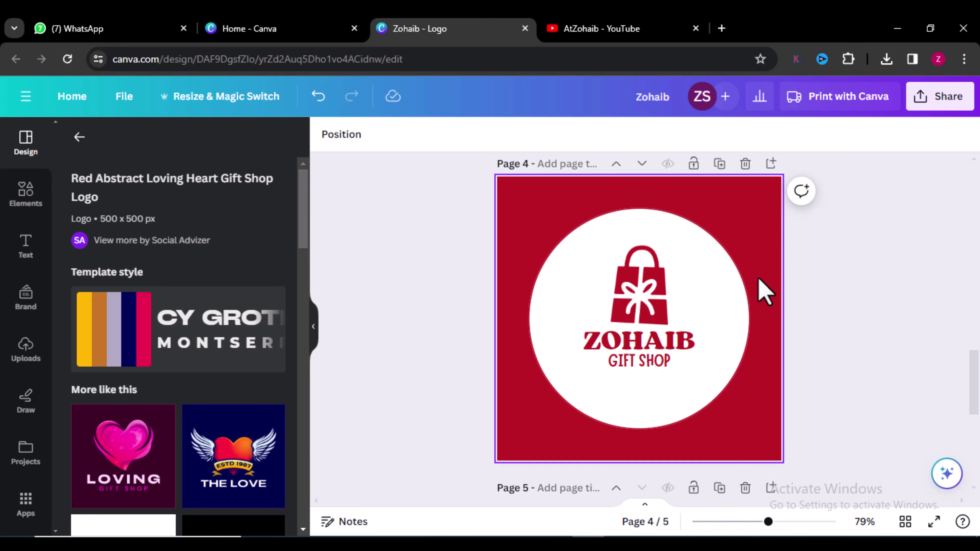
left_click_drag(976, 369, 977, 438)
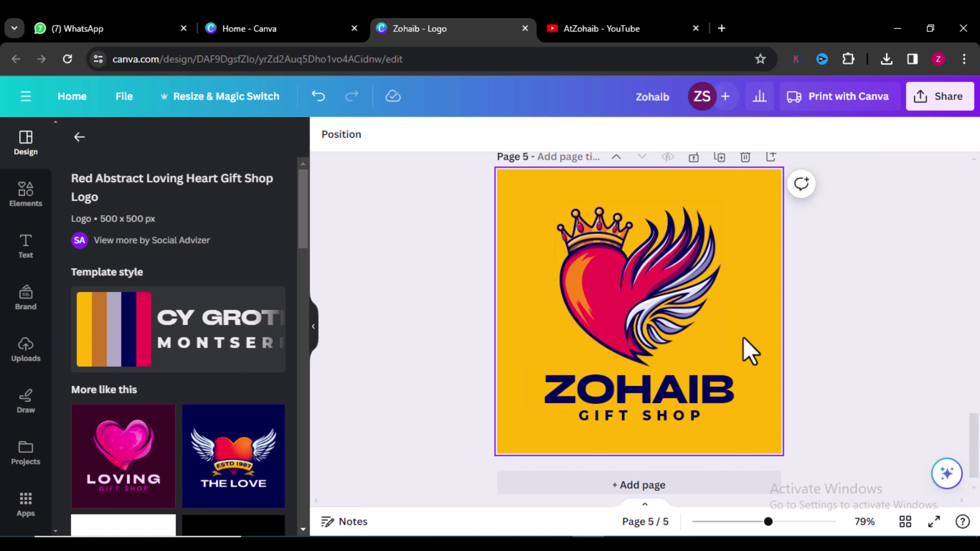
mouse_move(975, 438)
left_mouse_down()
mouse_move(969, 376)
mouse_move(974, 441)
left_mouse_up()
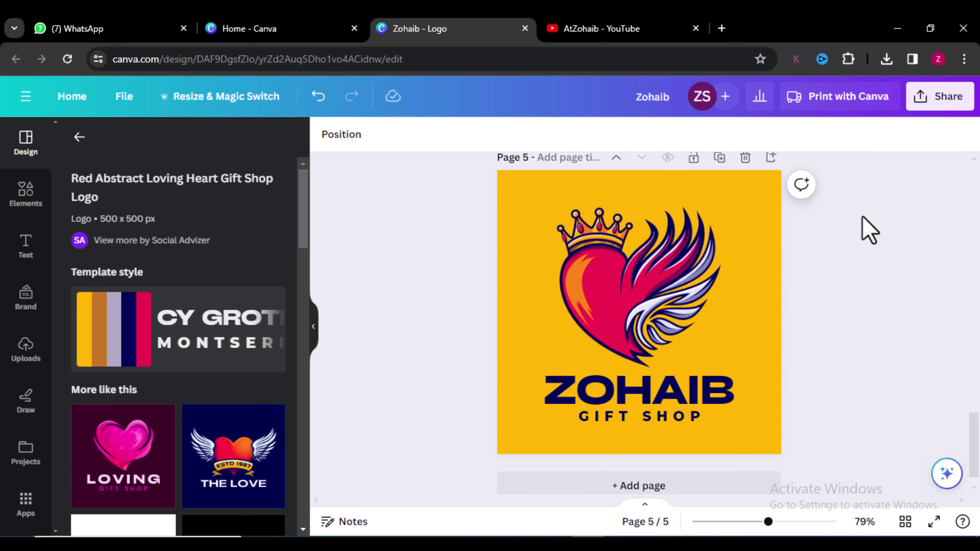
Download only page 3, the ornate gift box logo, as a PNG at size 1 (500 × 500 px).
left_click(924, 104)
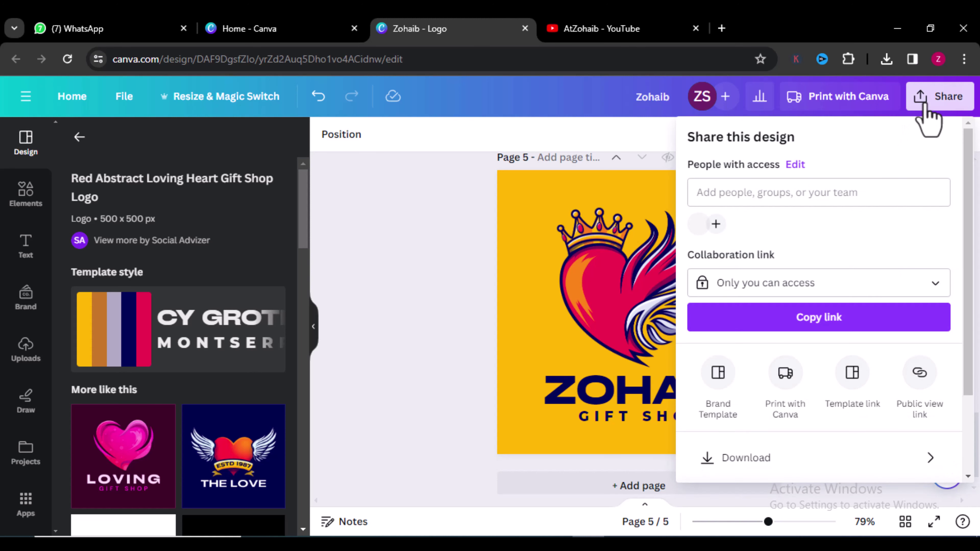
left_click(726, 463)
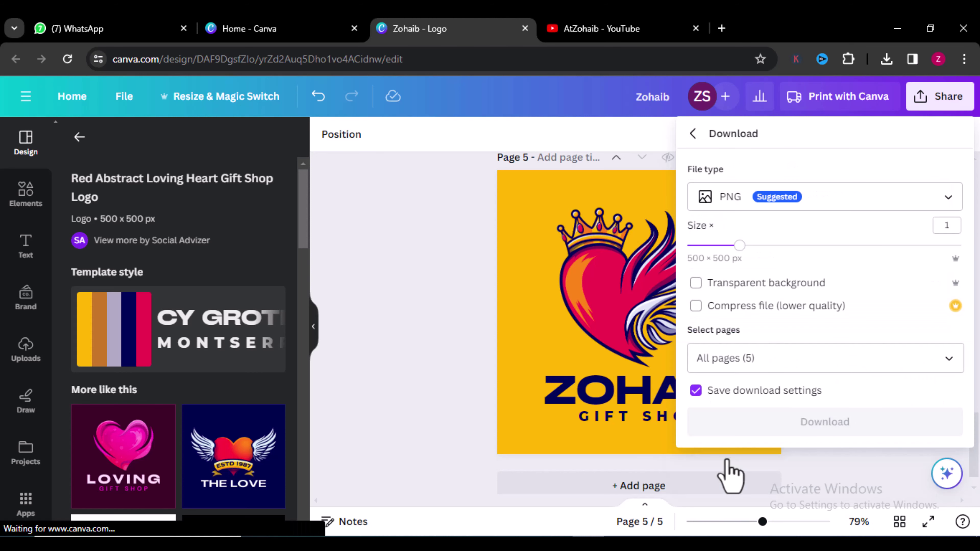
left_click(769, 357)
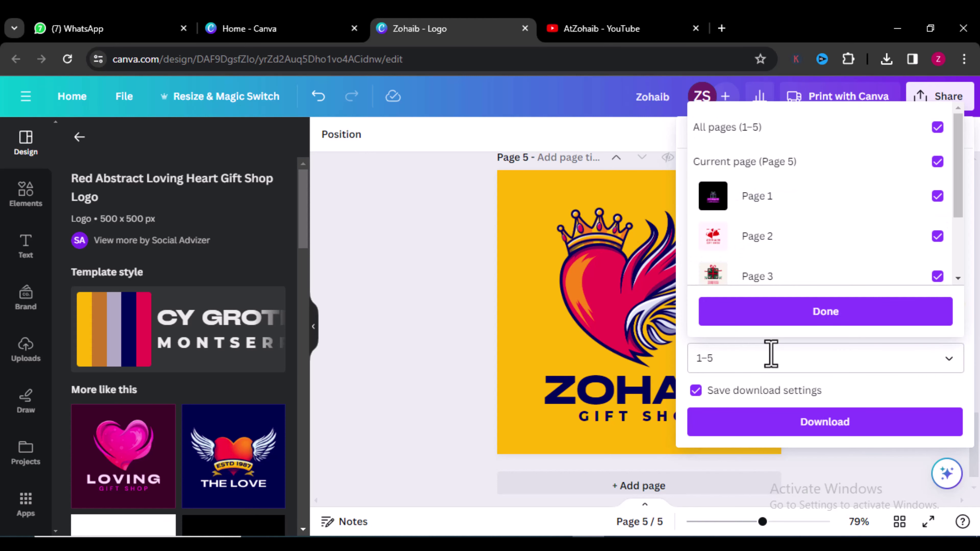
left_click_drag(955, 179, 966, 221)
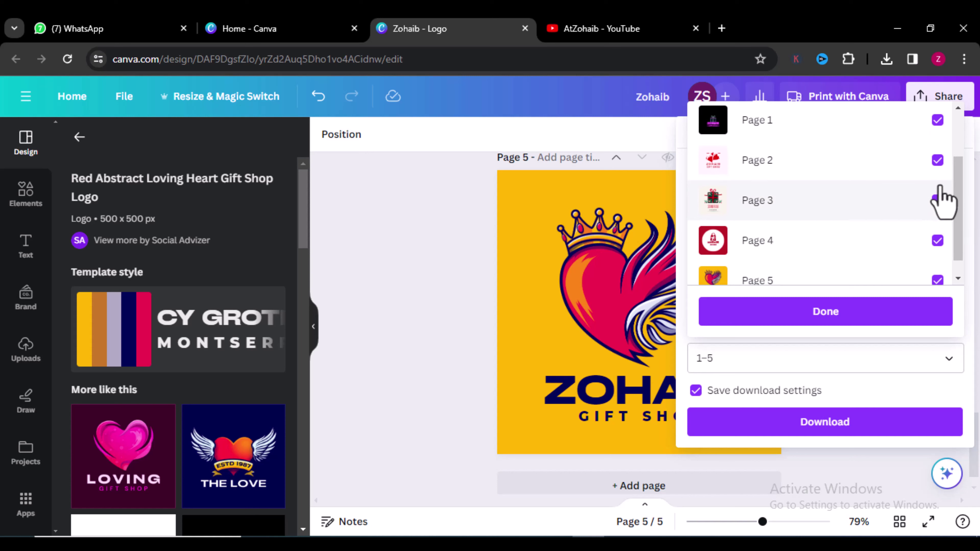
left_click(937, 241)
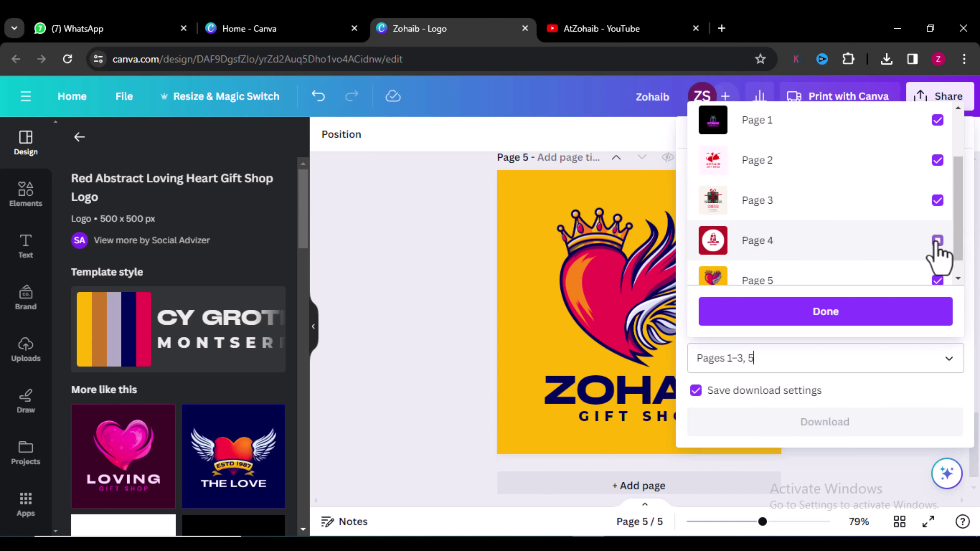
left_click(937, 280)
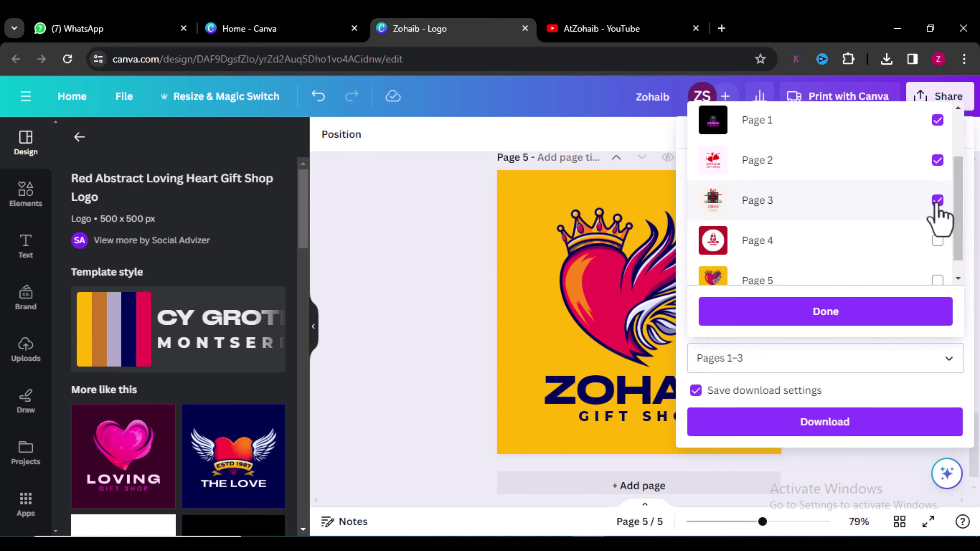
left_click(937, 160)
left_click(937, 120)
mouse_move(957, 185)
left_mouse_down()
mouse_move(957, 154)
mouse_move(959, 175)
left_mouse_up()
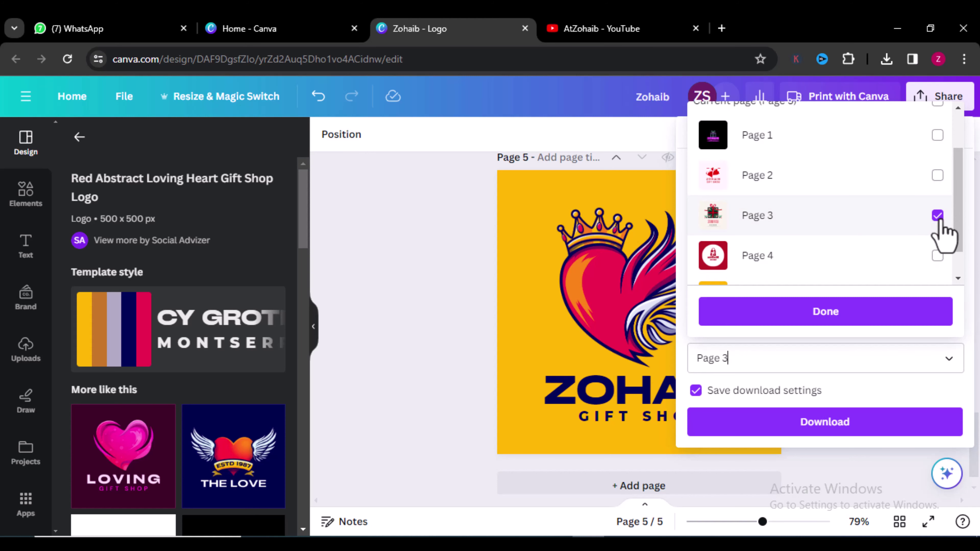
left_click(788, 317)
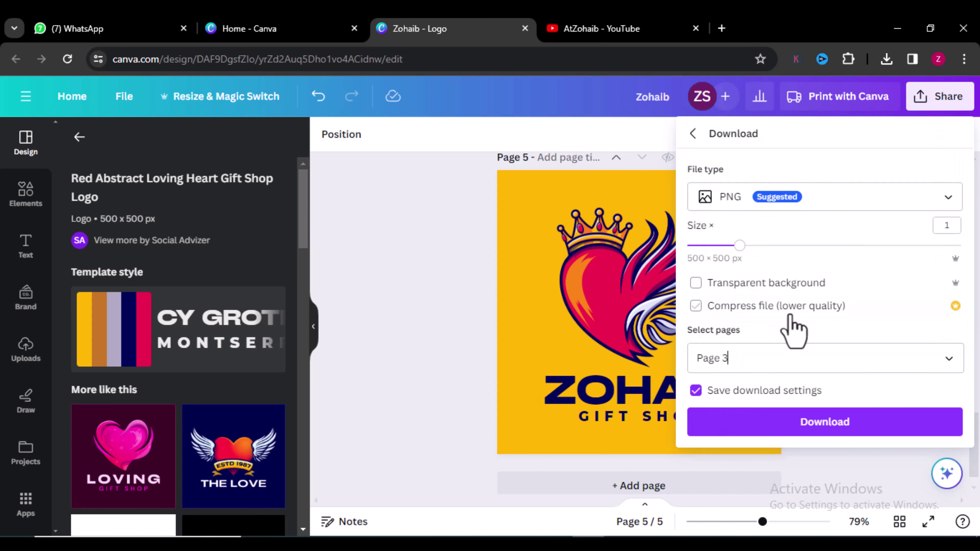
left_click(765, 435)
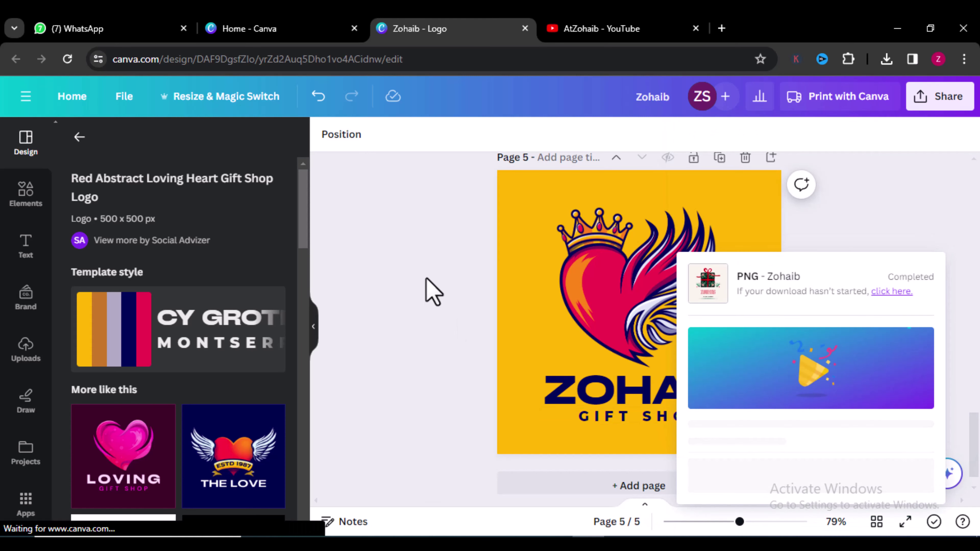
left_click(449, 278)
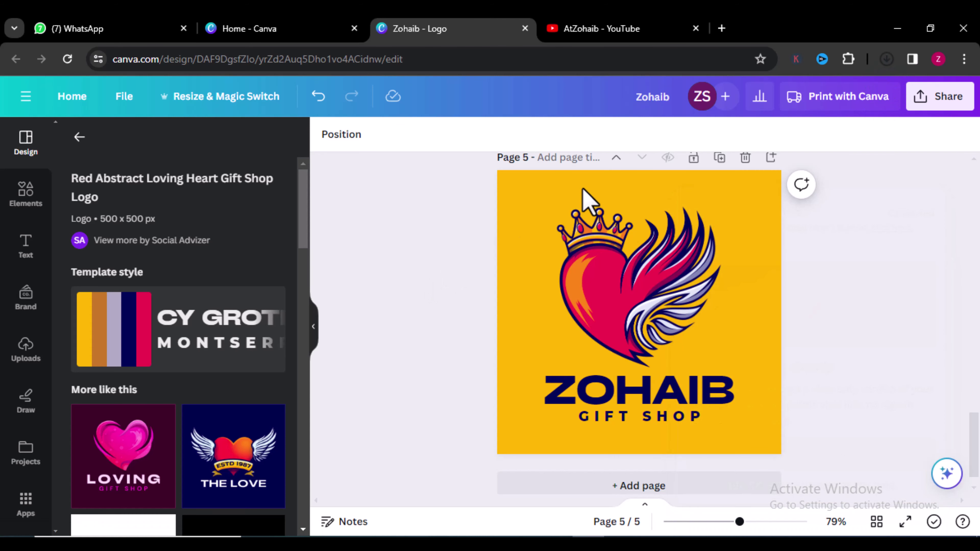